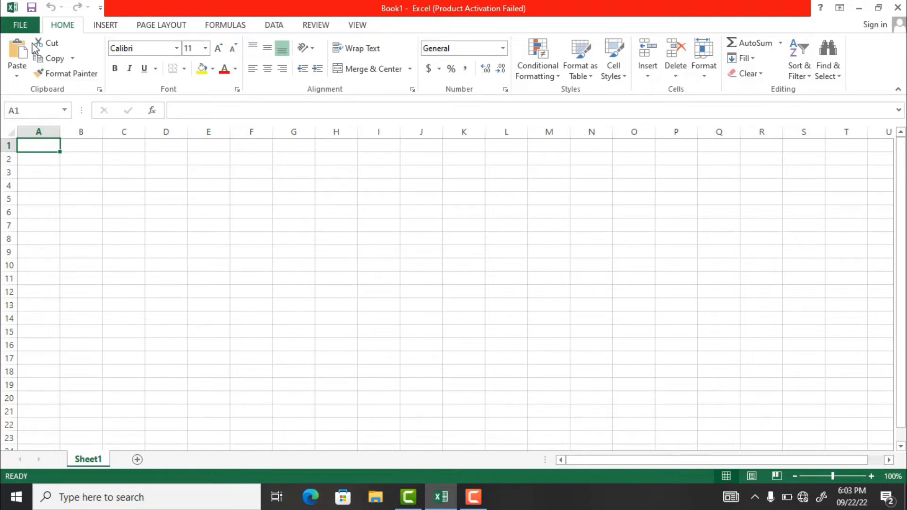
pyautogui.click(24, 28)
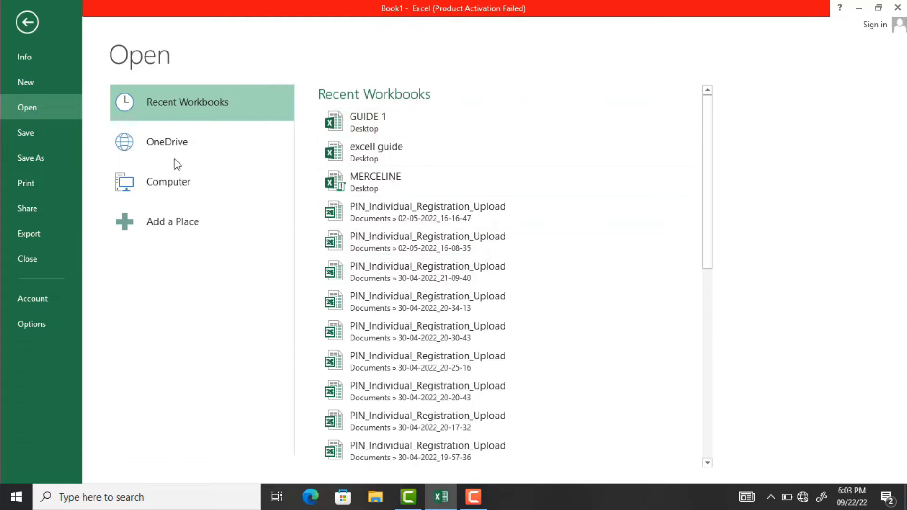
pyautogui.click(28, 22)
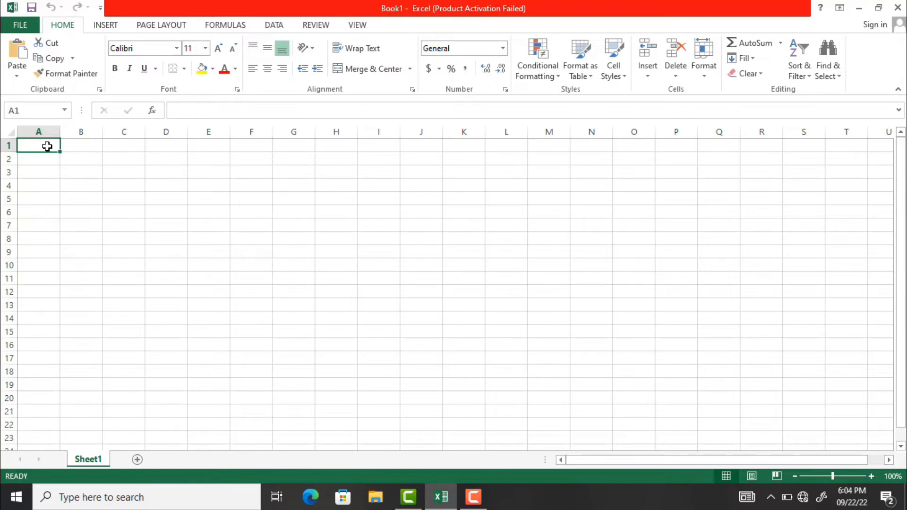
# Step: Enter the title "High school account salary" in A1 and merge and center it across A1:F1
pyautogui.write('hi')
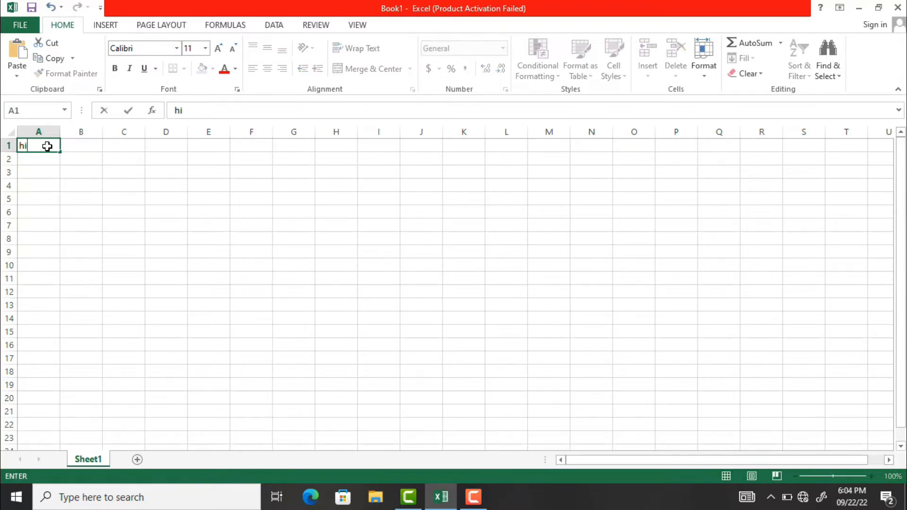
pyautogui.press('BackSpace')
pyautogui.press('BackSpace')
pyautogui.write('Highs')
pyautogui.press('BackSpace')
pyautogui.press('BackSpace')
pyautogui.press('BackSpace')
pyautogui.write('h schoo')
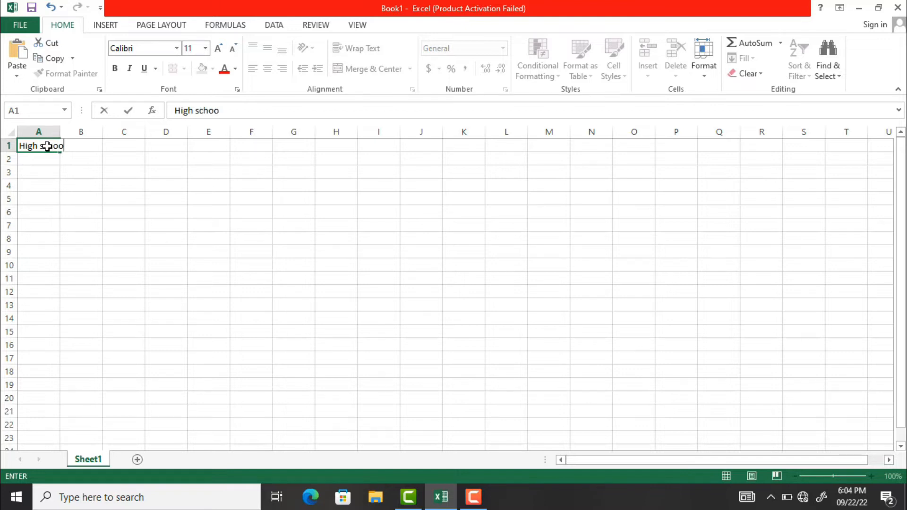
pyautogui.write('l account s')
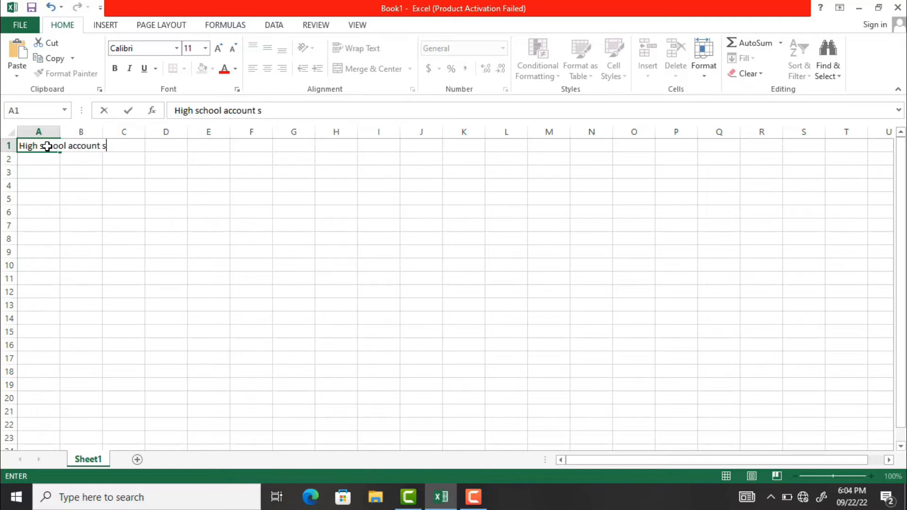
pyautogui.write('alary')
pyautogui.press('F2')
pyautogui.moveTo(252, 147); pyautogui.dragTo(53, 147)
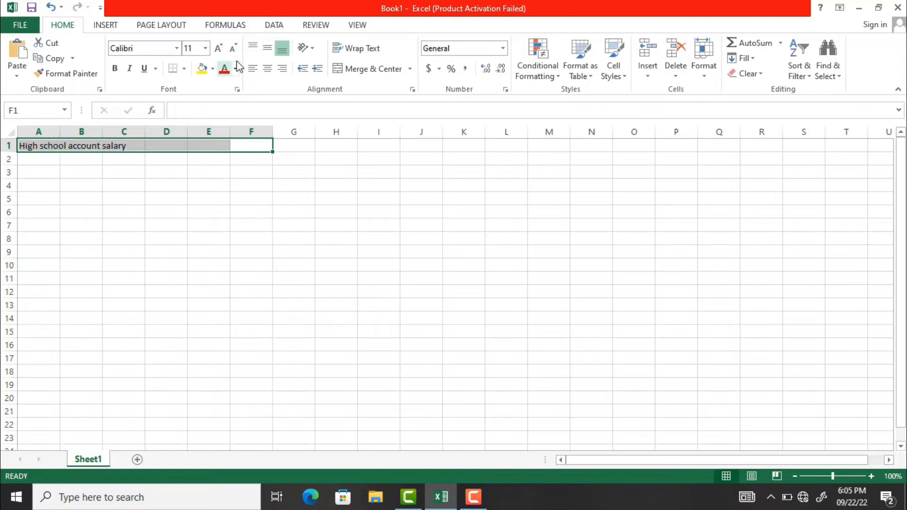
pyautogui.click(367, 69)
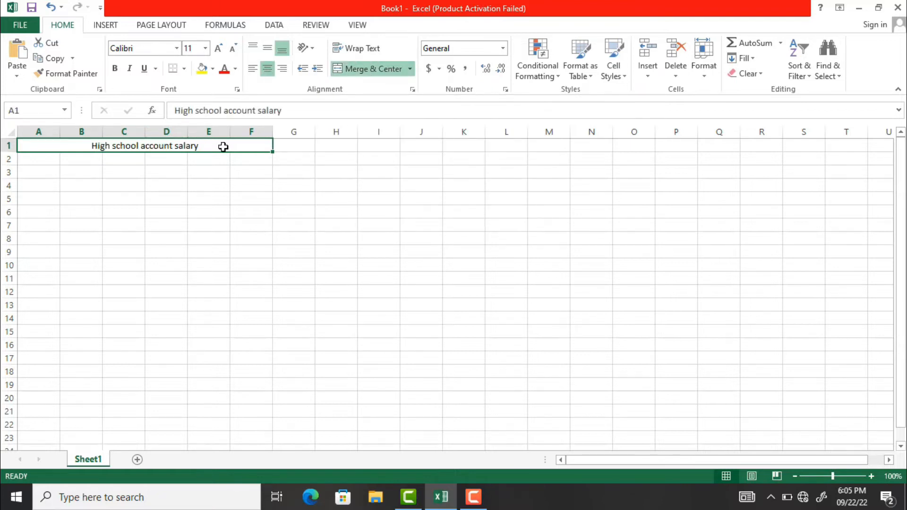
# Step: Add the column headings Name, Age and Salary in cells A2, B2 and C2
pyautogui.click(31, 162)
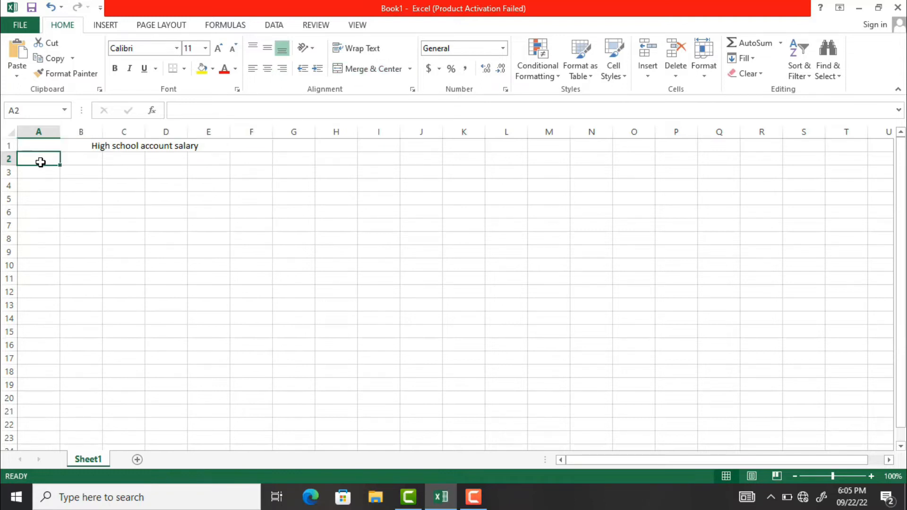
pyautogui.write('Na')
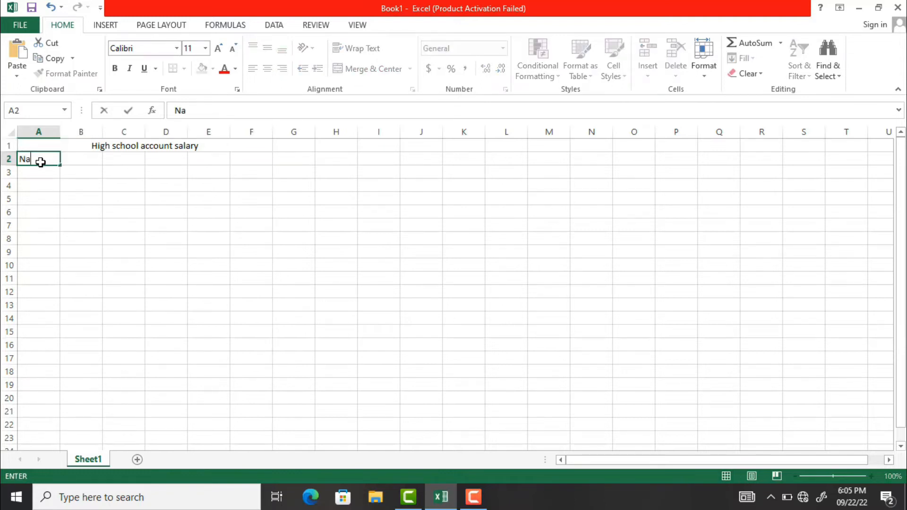
pyautogui.write('me')
pyautogui.click(78, 158)
pyautogui.write('Age')
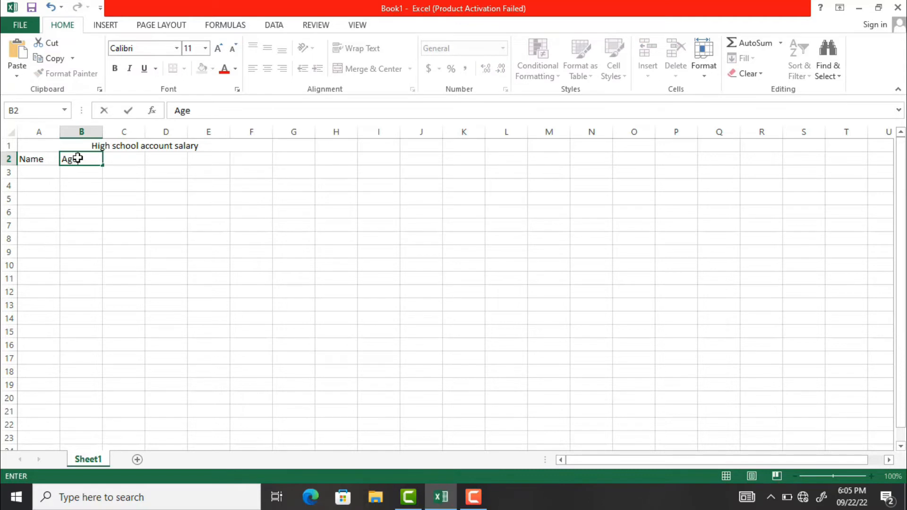
pyautogui.click(130, 161)
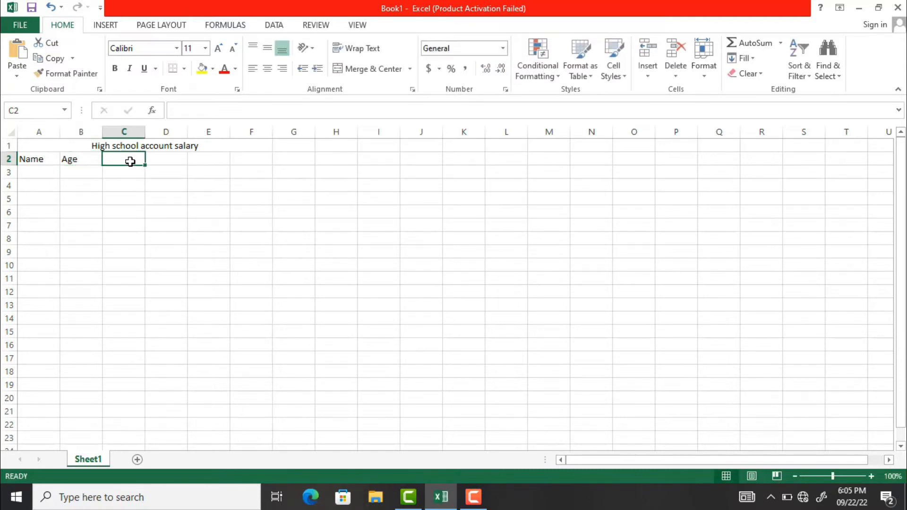
pyautogui.write('Sa')
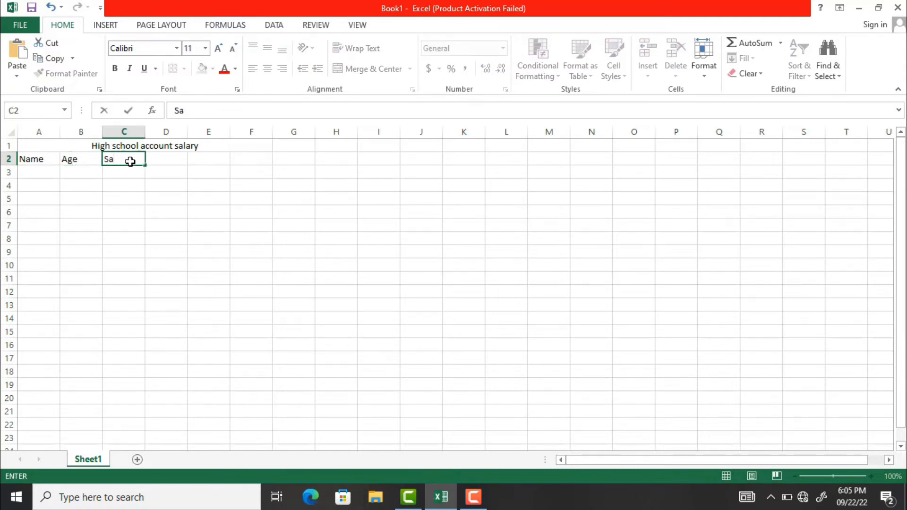
pyautogui.write('lary')
pyautogui.click(175, 162)
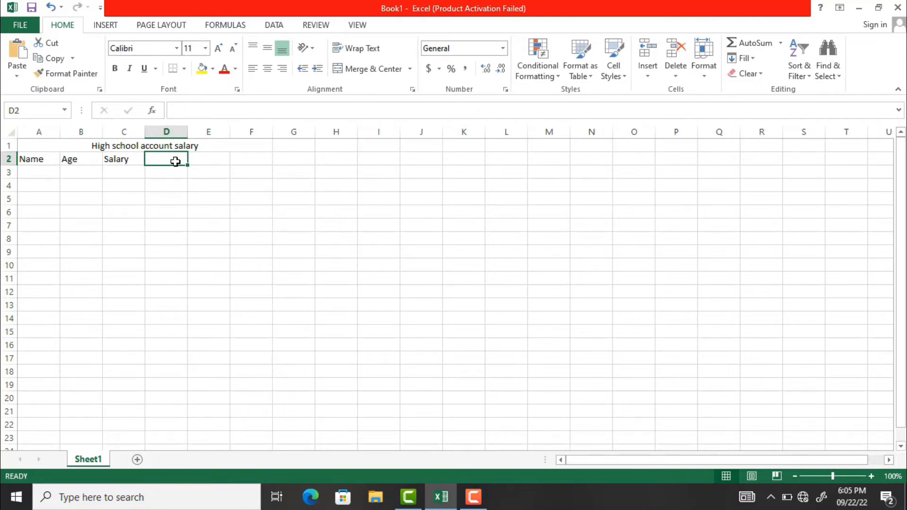
# Step: Fill in three employees' first names under the Name heading in cells A3 to A5
pyautogui.click(37, 174)
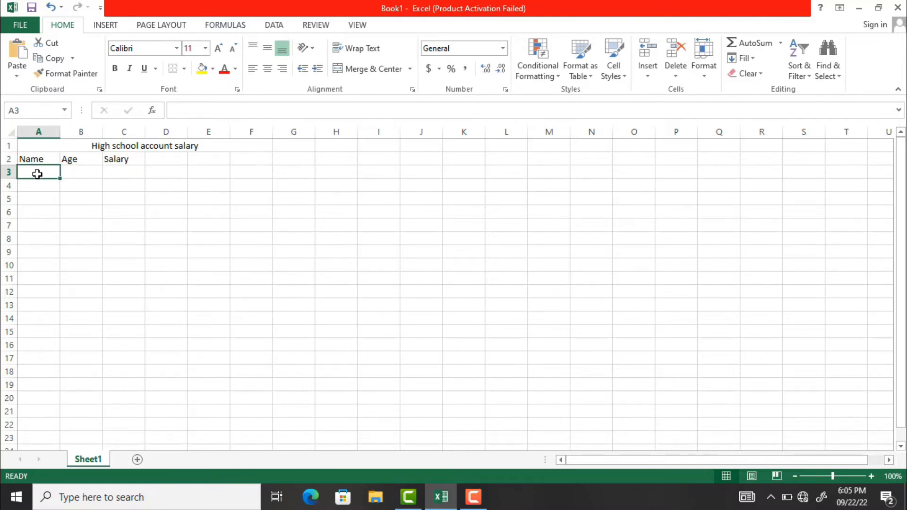
pyautogui.write('Joshua')
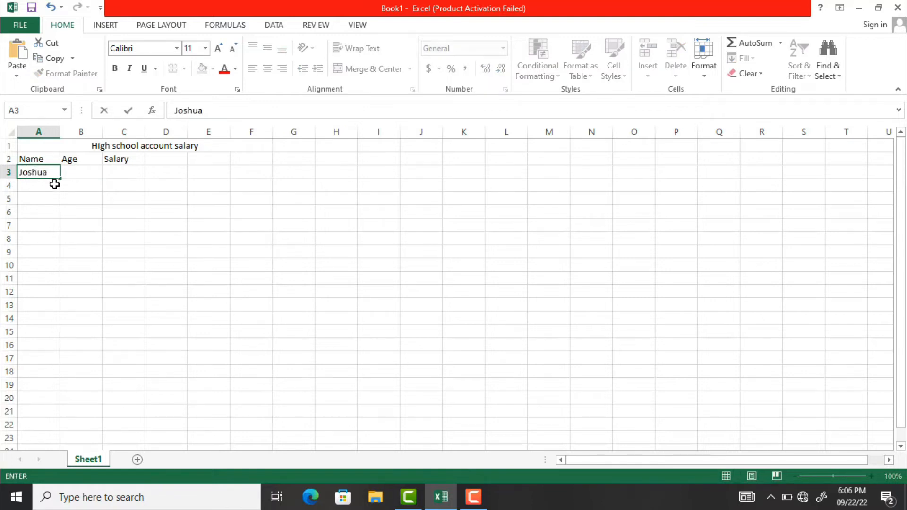
pyautogui.click(42, 189)
pyautogui.write('P')
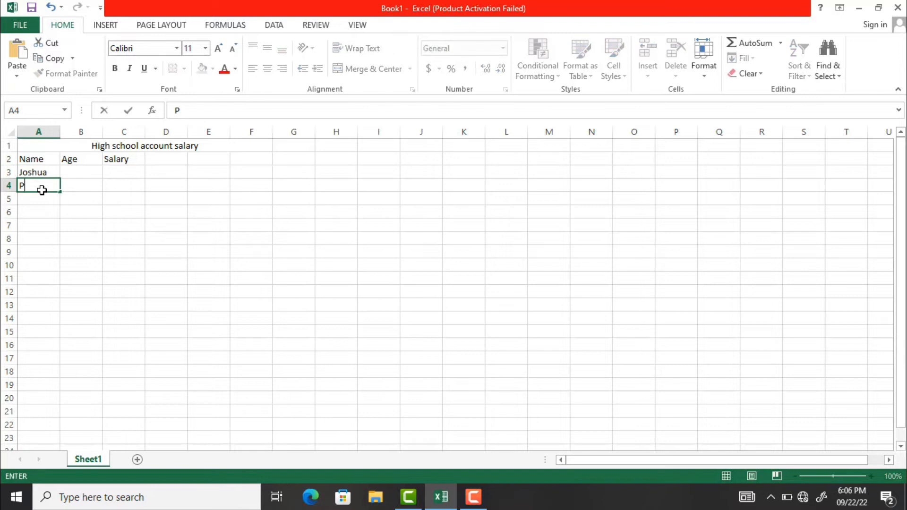
pyautogui.write('aul')
pyautogui.click(26, 202)
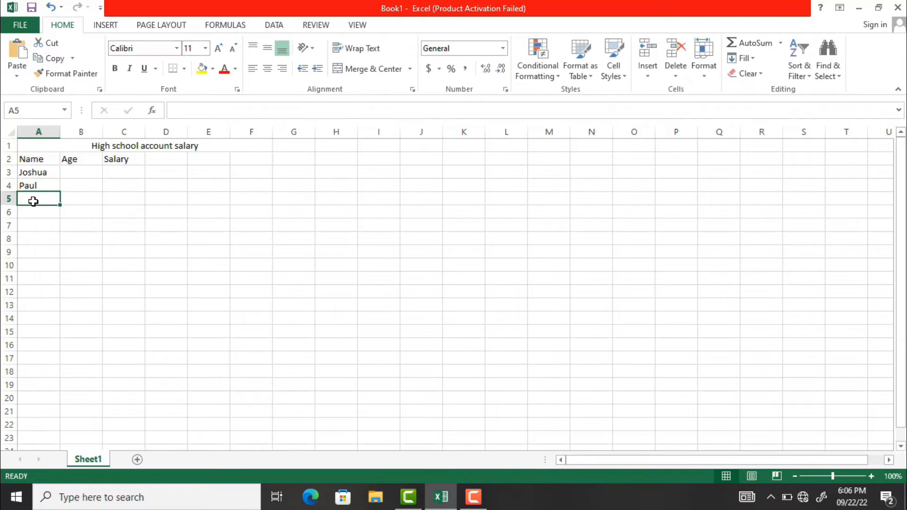
pyautogui.write('Gra')
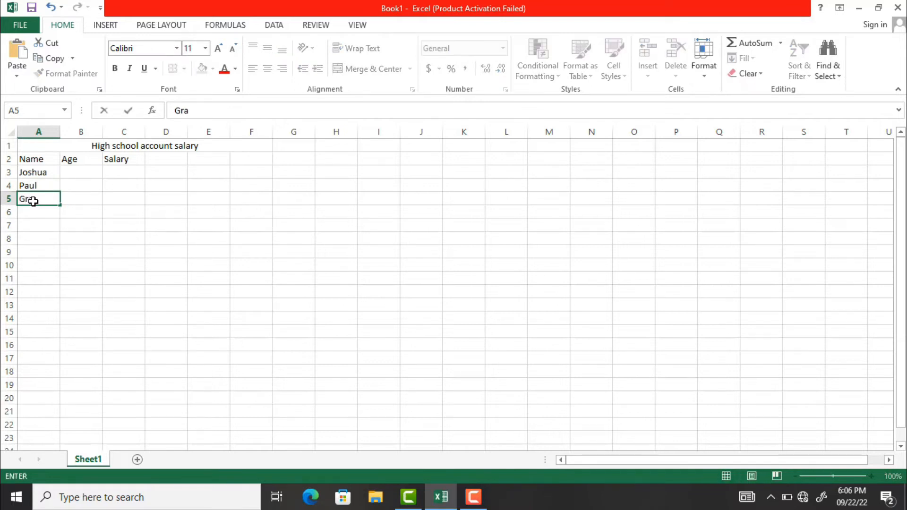
pyautogui.write('ce')
pyautogui.hotkey('ctrl', 'Return')
pyautogui.press('Right')
pyautogui.press('Right')
pyautogui.press('Left')
pyautogui.press('Left')
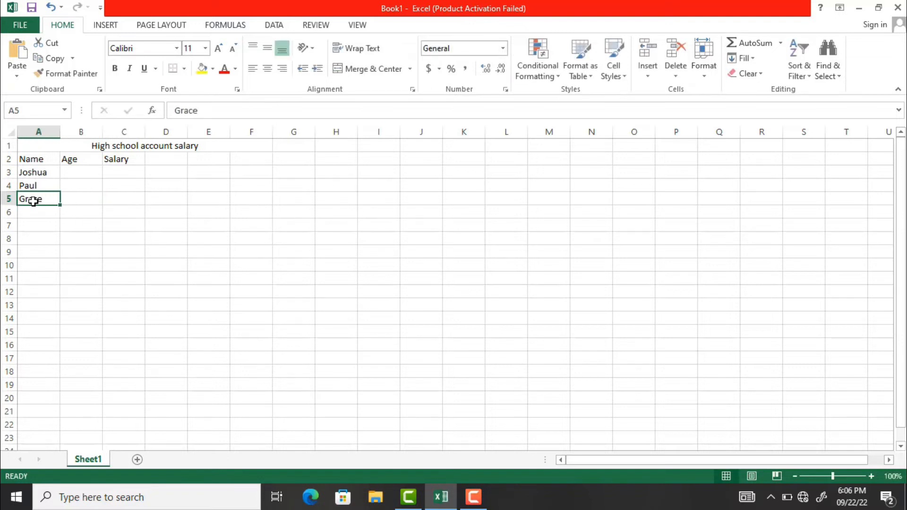
# Step: Enter the ages 34, 45 and 23 for the three employees in cells B3 to B5
pyautogui.press('Up')
pyautogui.press('Up')
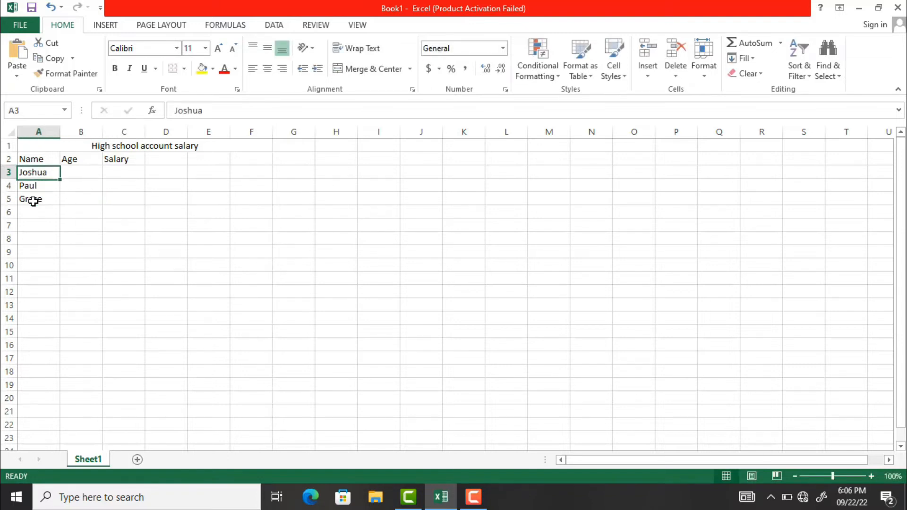
pyautogui.press('Right')
pyautogui.write('34')
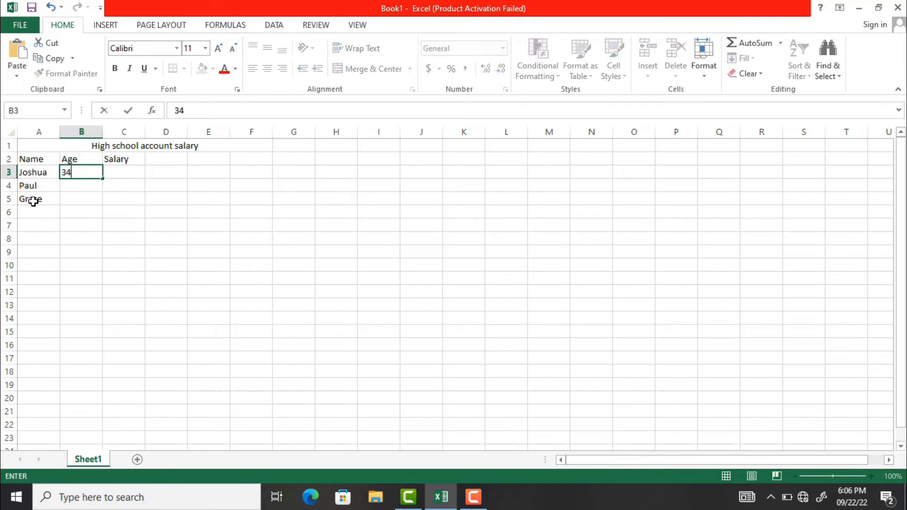
pyautogui.press('Return')
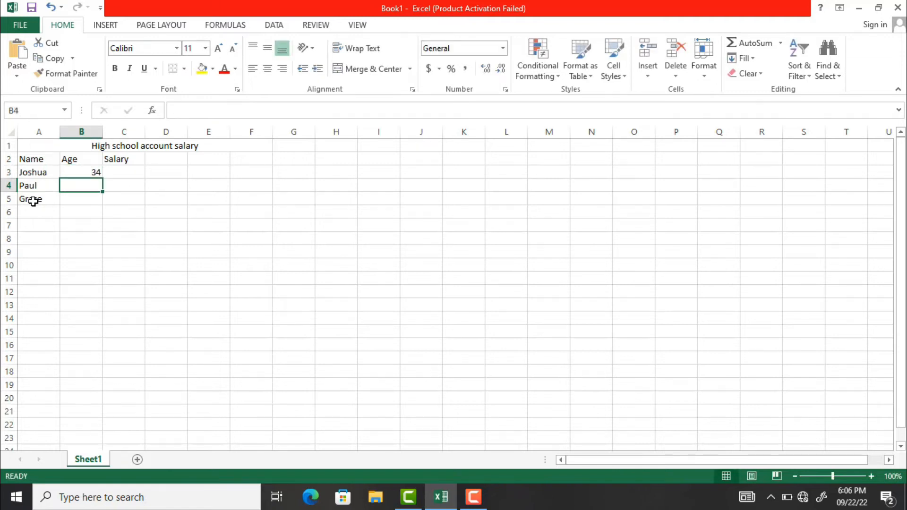
pyautogui.write('45')
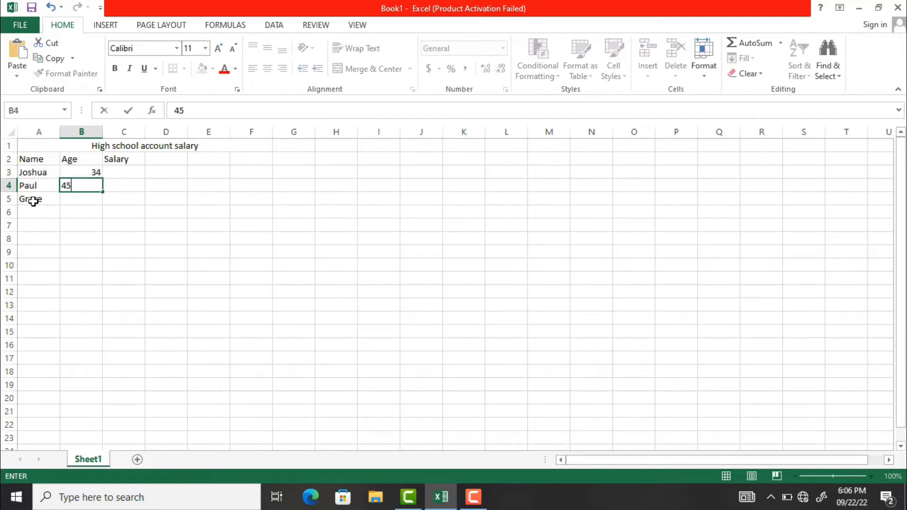
pyautogui.press('Return')
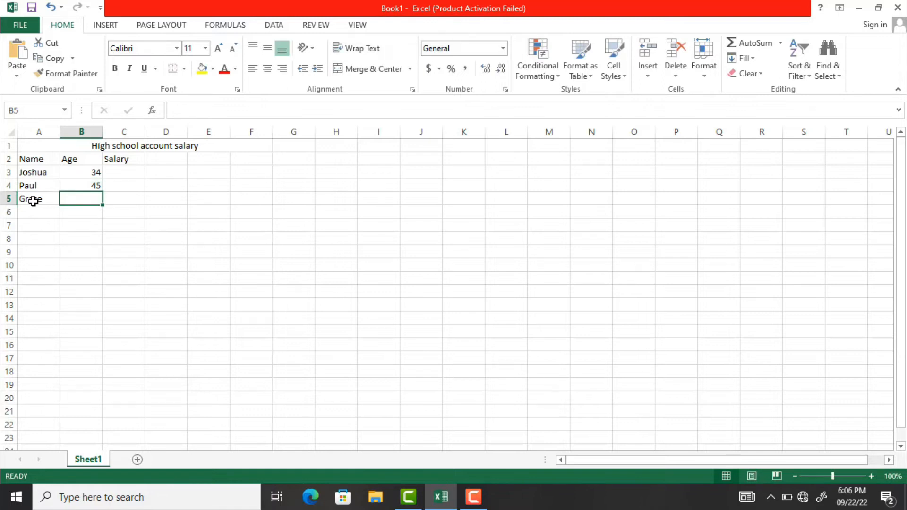
pyautogui.write('23')
pyautogui.press('Tab')
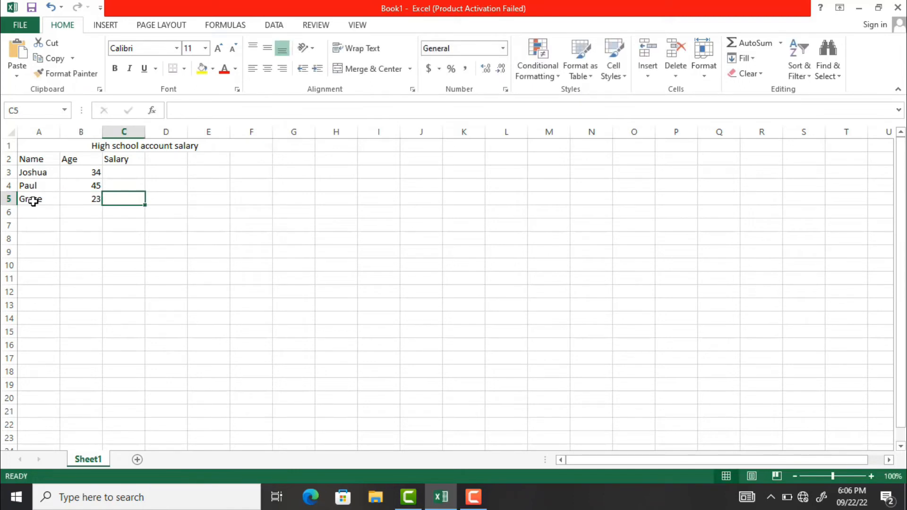
# Step: Enter the salaries 60000 in C5, 70000 in C4 and 34000 in C3
pyautogui.write('6')
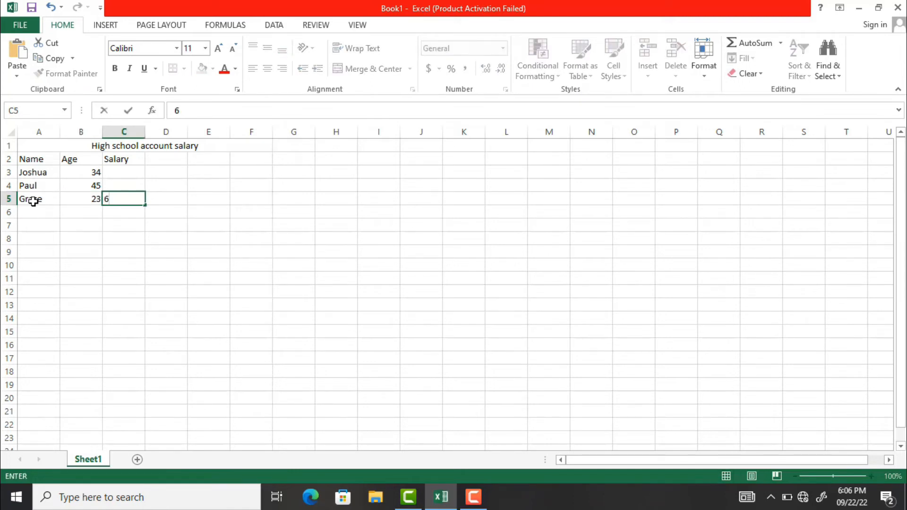
pyautogui.write('0000')
pyautogui.press('Up')
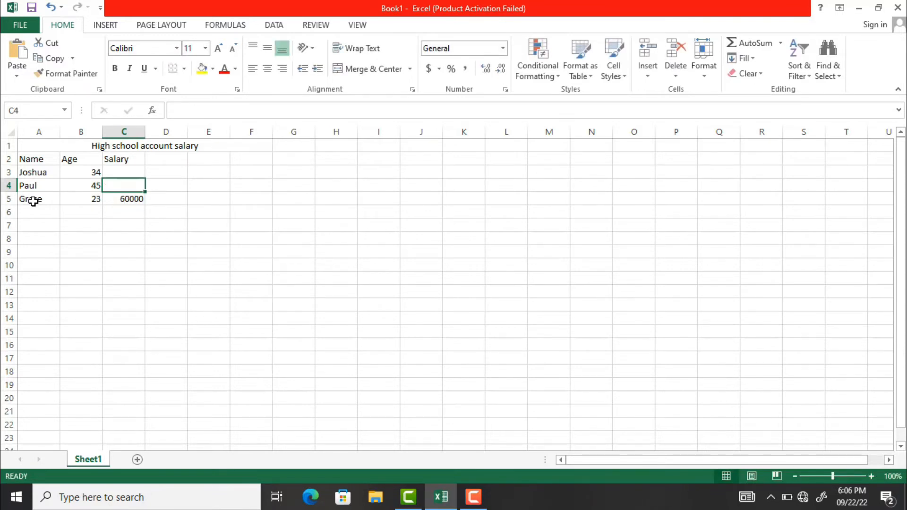
pyautogui.write('70000')
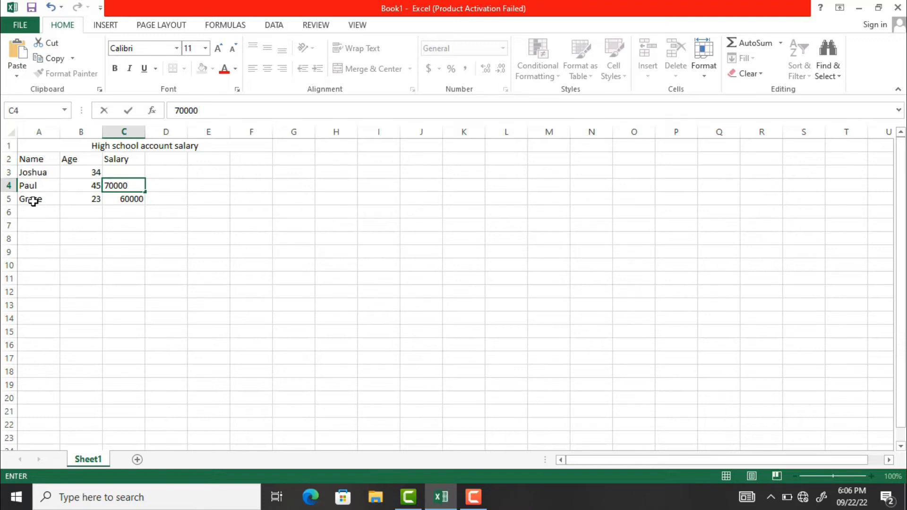
pyautogui.press('Up')
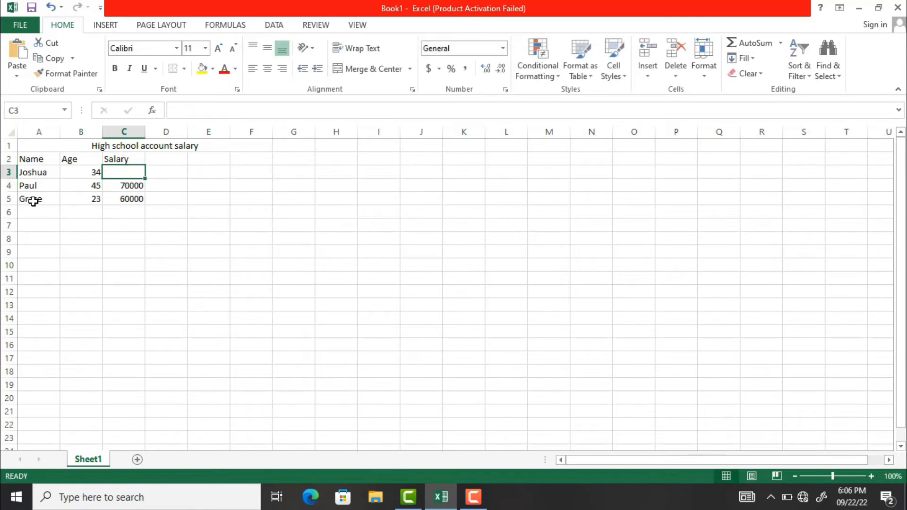
pyautogui.write('34000')
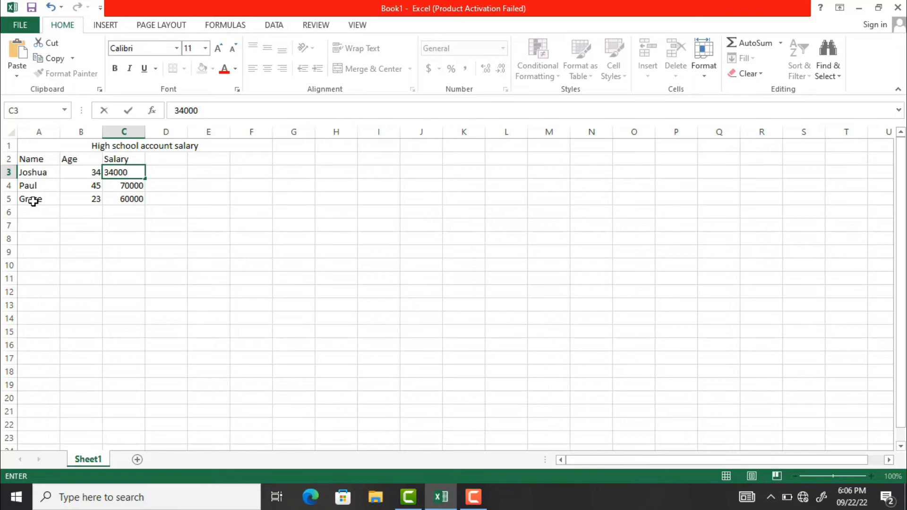
pyautogui.press('Right')
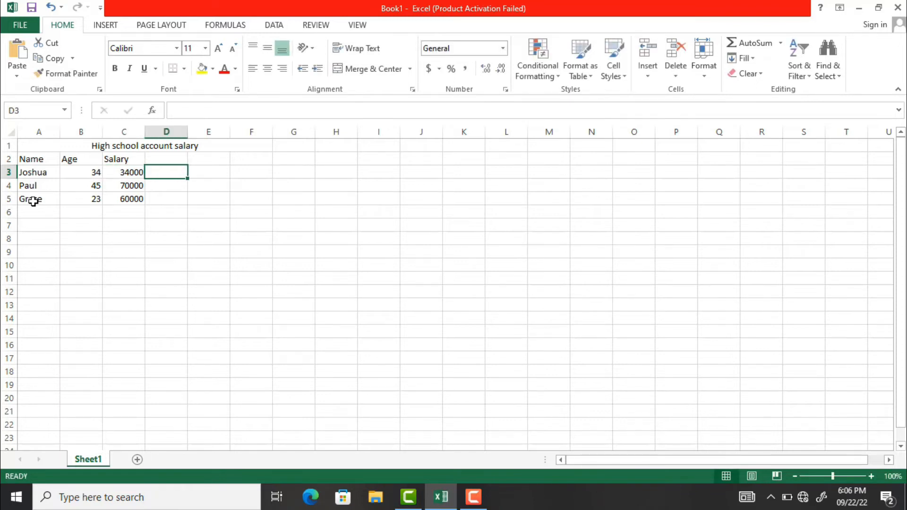
# Step: Add a fourth column heading, Department, in cell D2
pyautogui.press('Up')
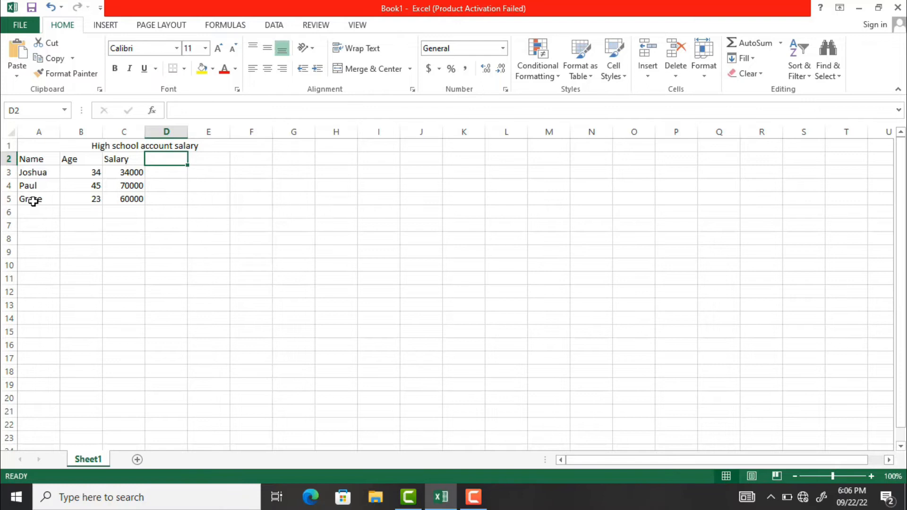
pyautogui.write('Depart')
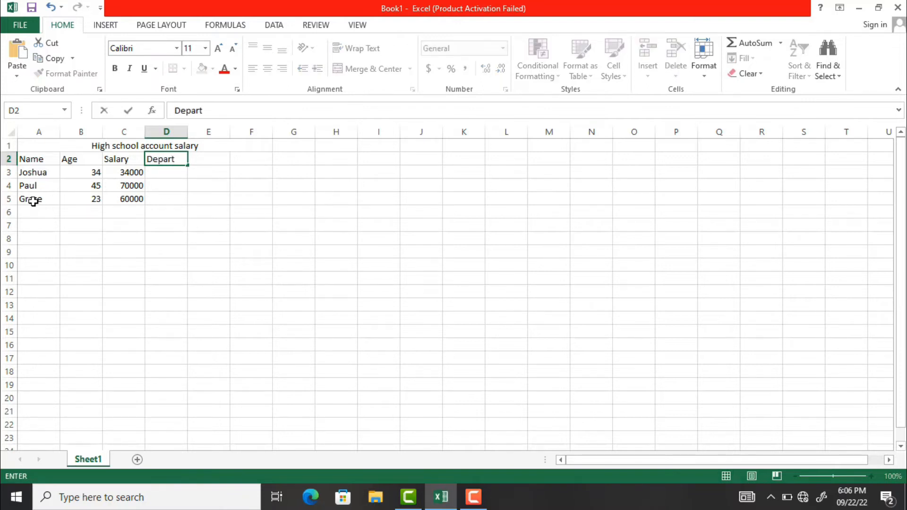
pyautogui.write('ment')
# Step: Fill in the Department column with Accounts in cell D3 and Sales in cells D4 and D5
pyautogui.click(170, 171)
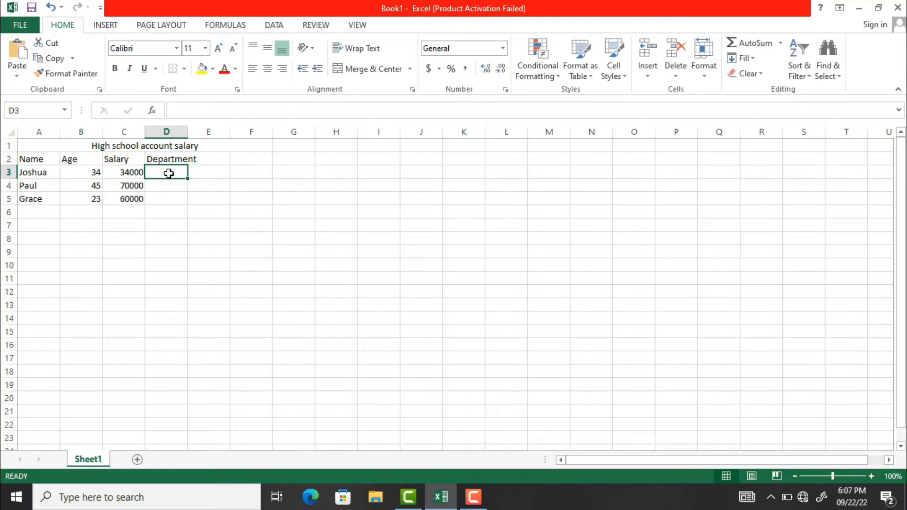
pyautogui.write('Acc')
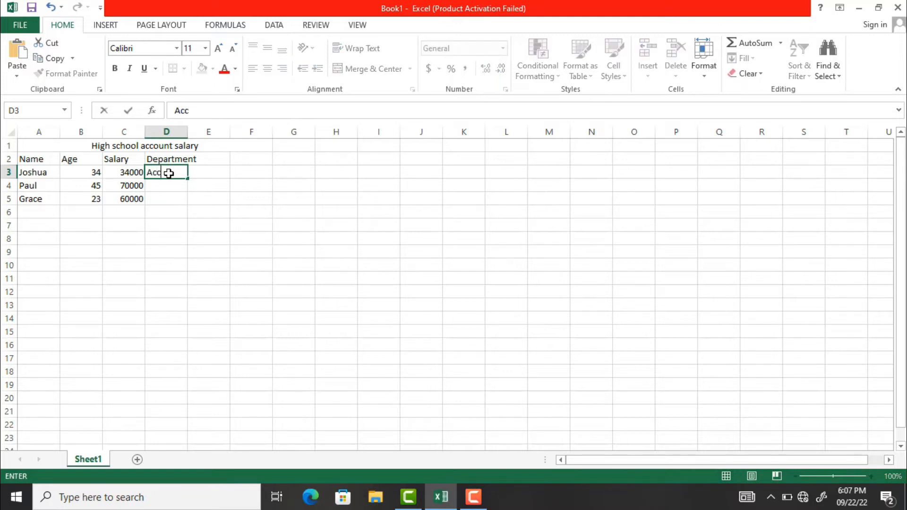
pyautogui.write('ounts')
pyautogui.press('Return')
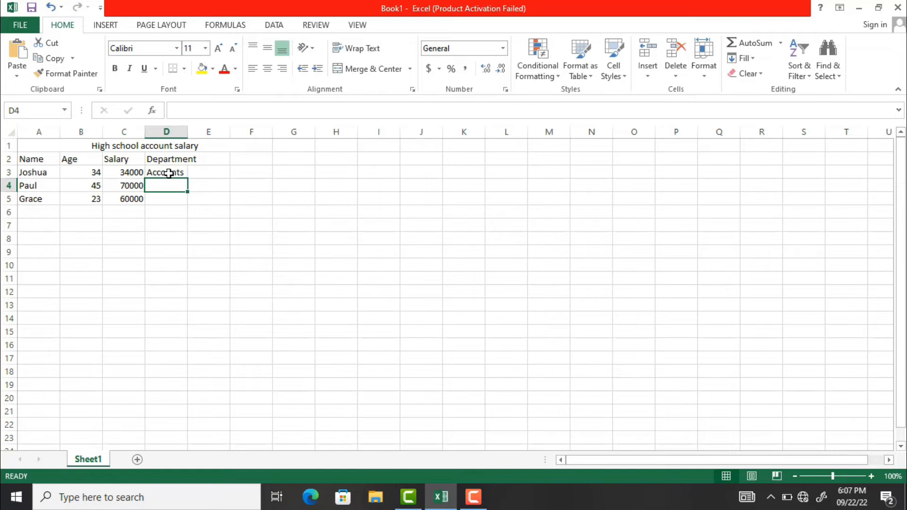
pyautogui.write('S')
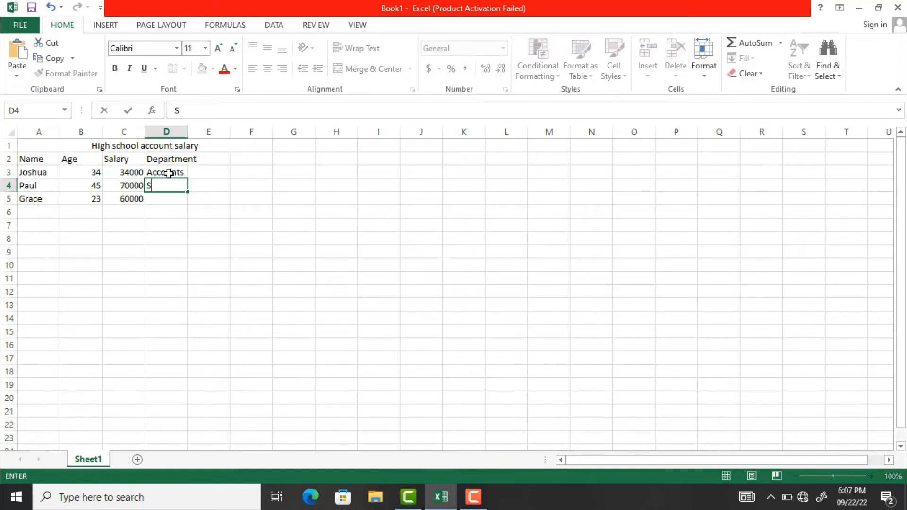
pyautogui.write('ales')
pyautogui.press('Return')
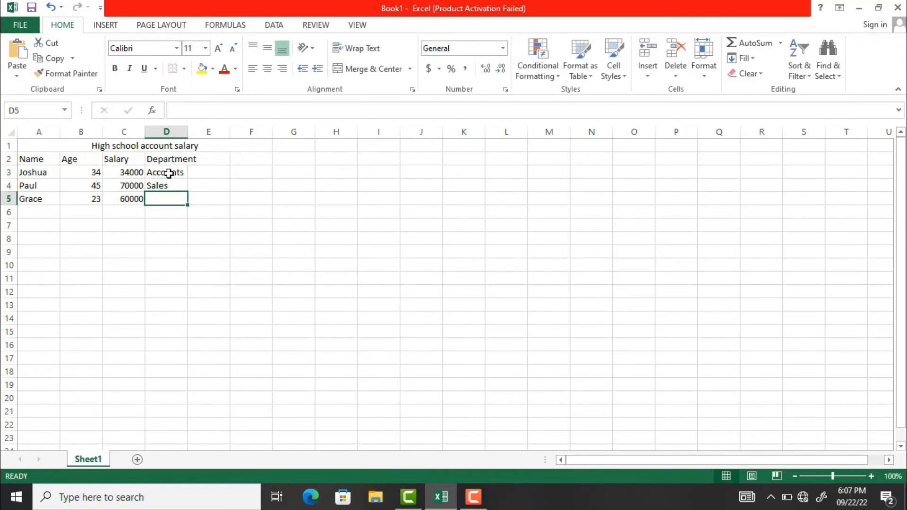
pyautogui.write('Sales')
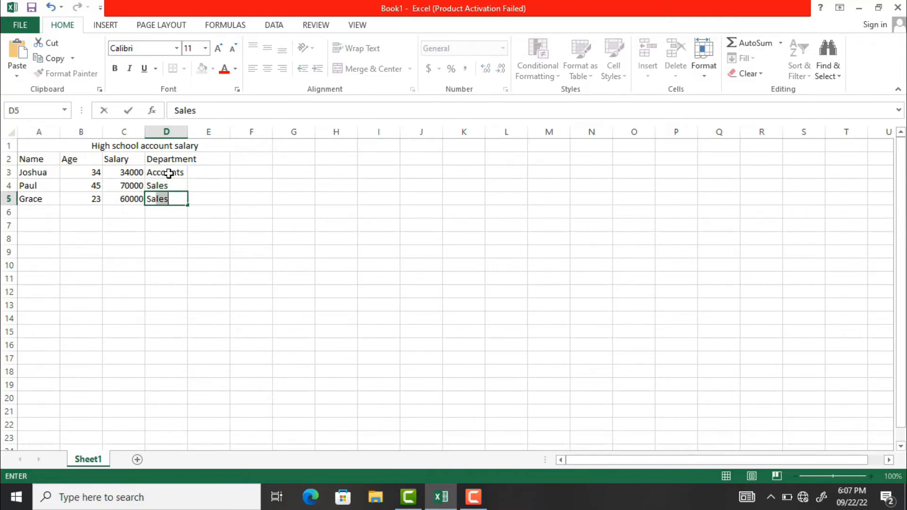
pyautogui.press('Return')
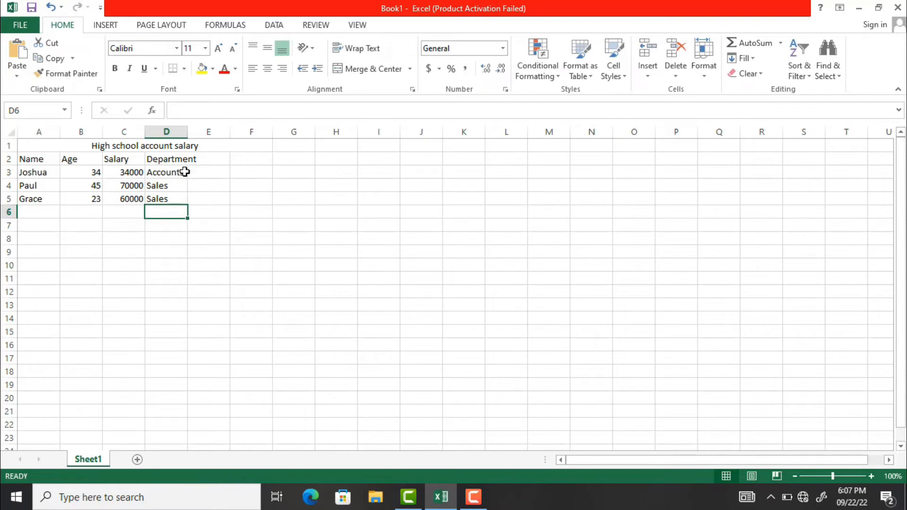
# Step: Widen column D so the Department heading fits inside its cell
pyautogui.click(164, 170)
pyautogui.click(183, 159)
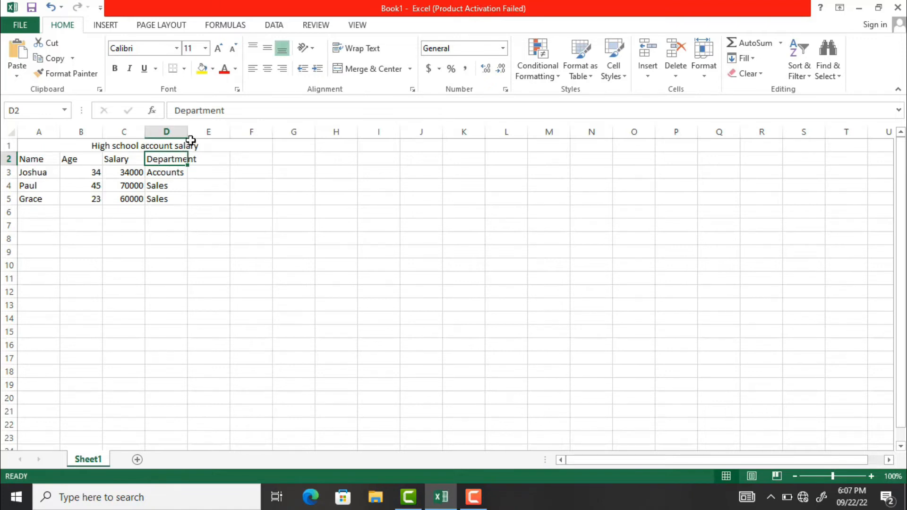
pyautogui.moveTo(187, 131); pyautogui.dragTo(201, 134)
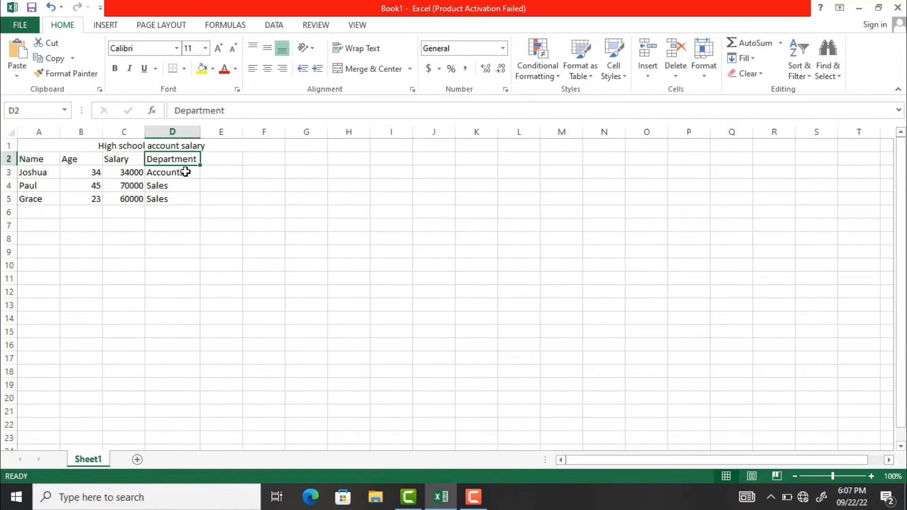
# Step: Make the merged title "High school account salary" in row 1 bold and set its font size to 14
pyautogui.click(187, 172)
pyautogui.click(182, 144)
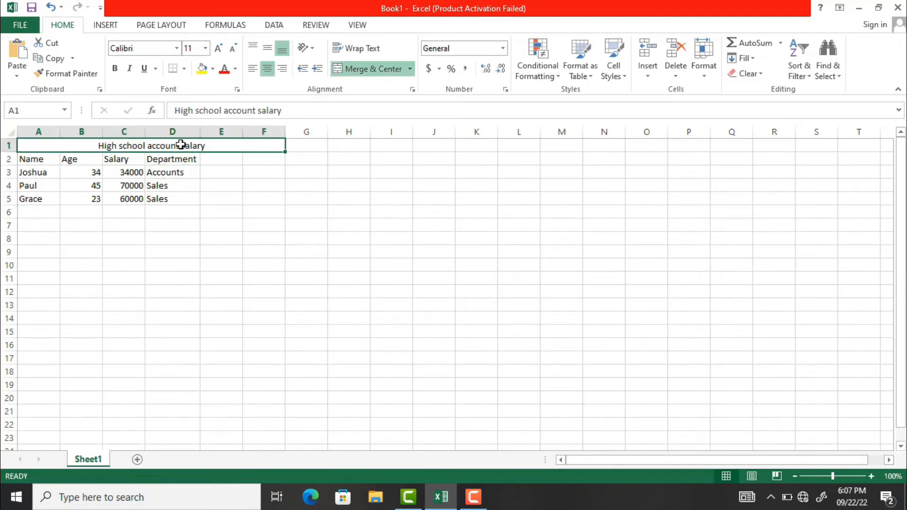
pyautogui.click(115, 69)
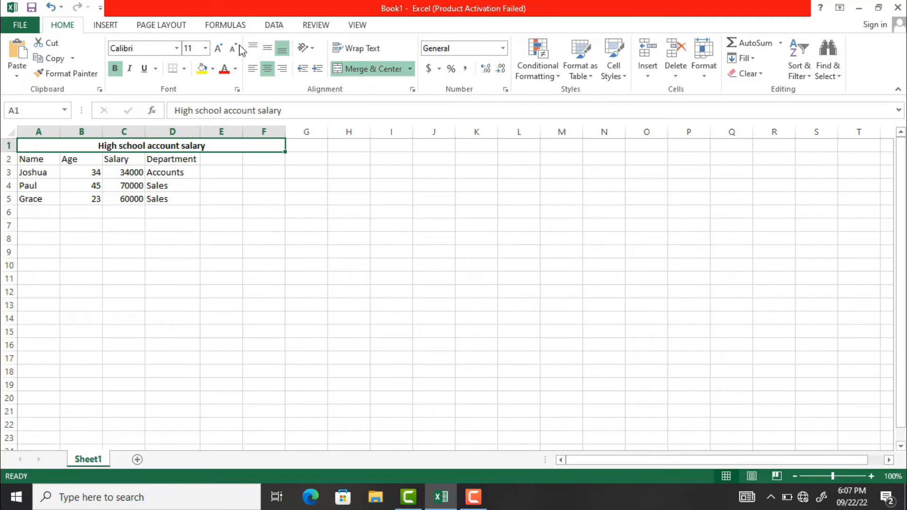
pyautogui.click(219, 48)
pyautogui.click(219, 48)
pyautogui.click(219, 48)
pyautogui.click(219, 48)
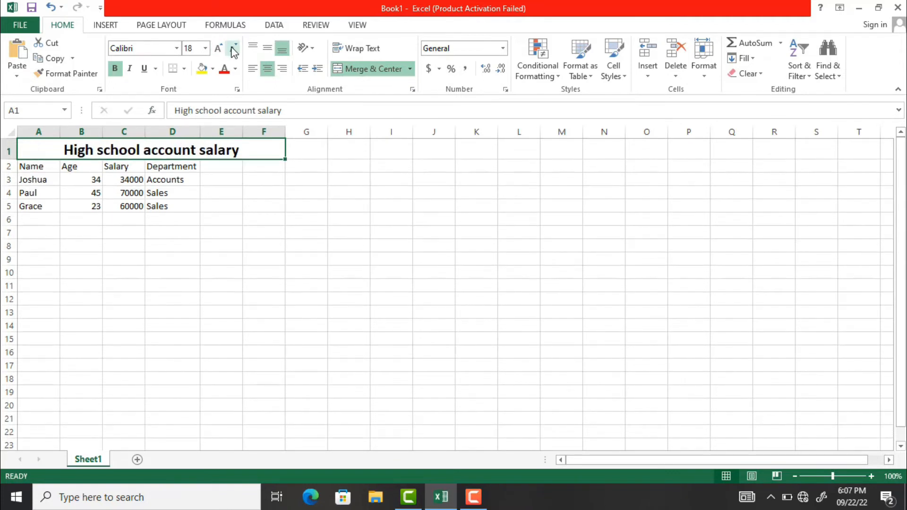
pyautogui.click(234, 50)
pyautogui.click(233, 50)
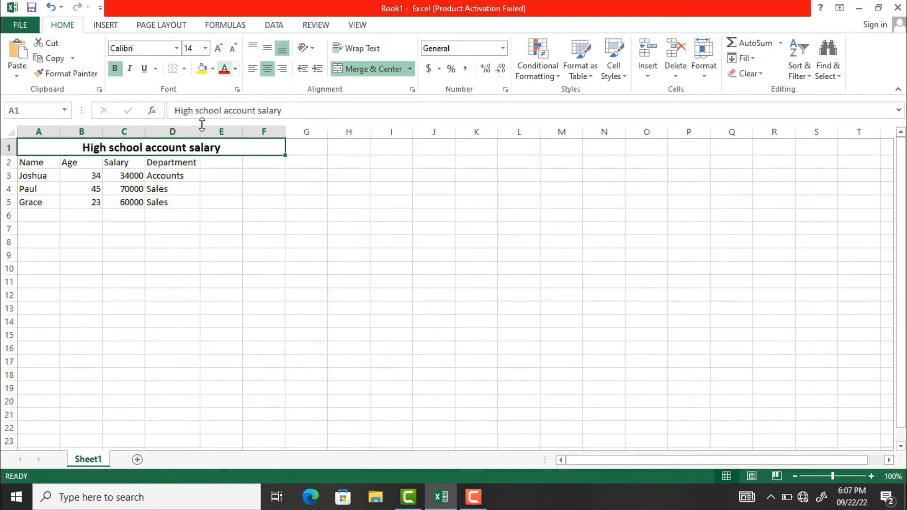
# Step: Make the Name, Age, Salary and Department headings in cells A2 to D2 bold
pyautogui.click(36, 164)
pyautogui.click(115, 69)
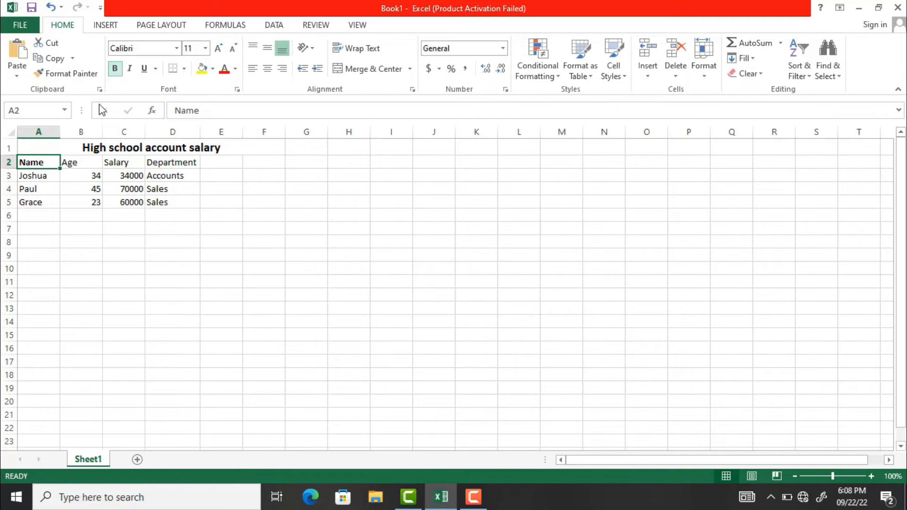
pyautogui.click(72, 163)
pyautogui.click(114, 68)
pyautogui.click(135, 164)
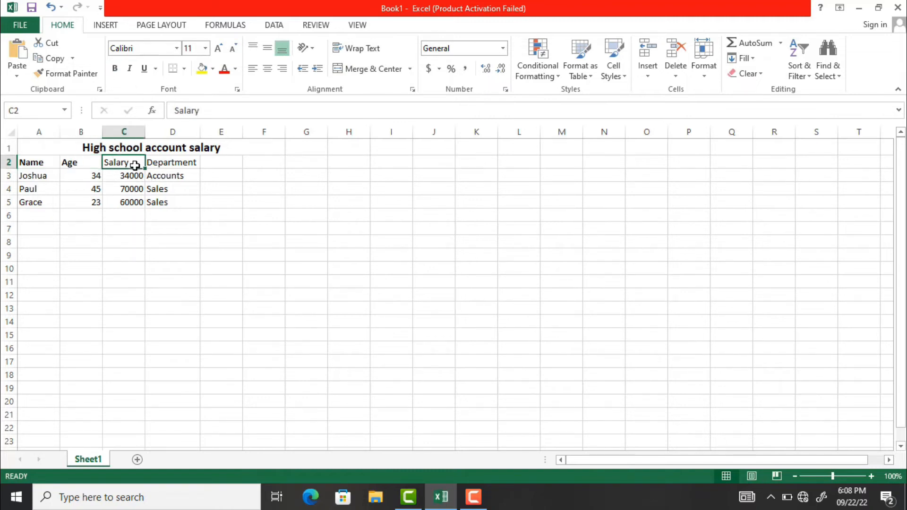
pyautogui.click(115, 69)
pyautogui.click(176, 166)
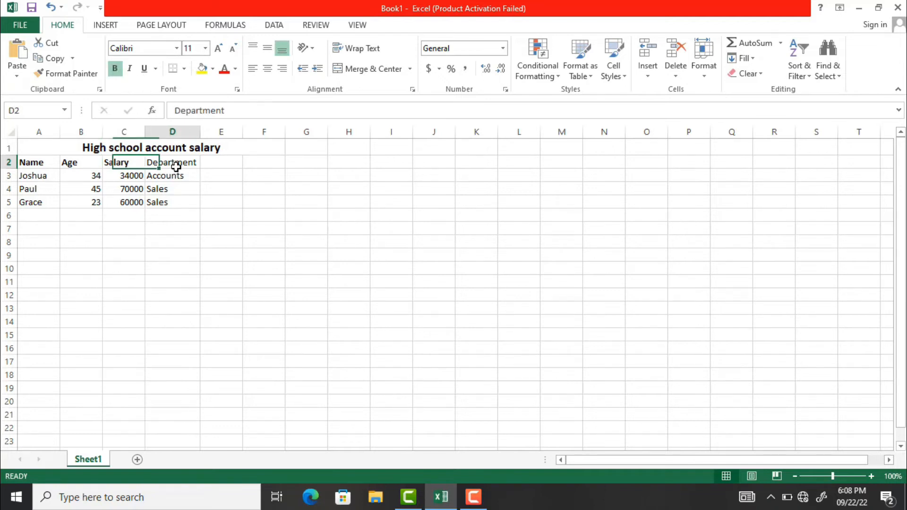
pyautogui.click(116, 72)
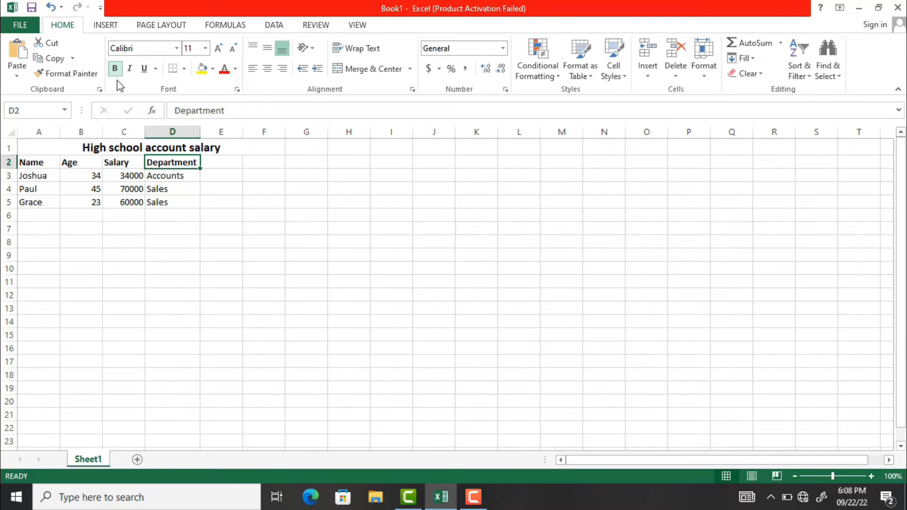
# Step: Change the font color of the title in row 1 to orange
pyautogui.click(191, 147)
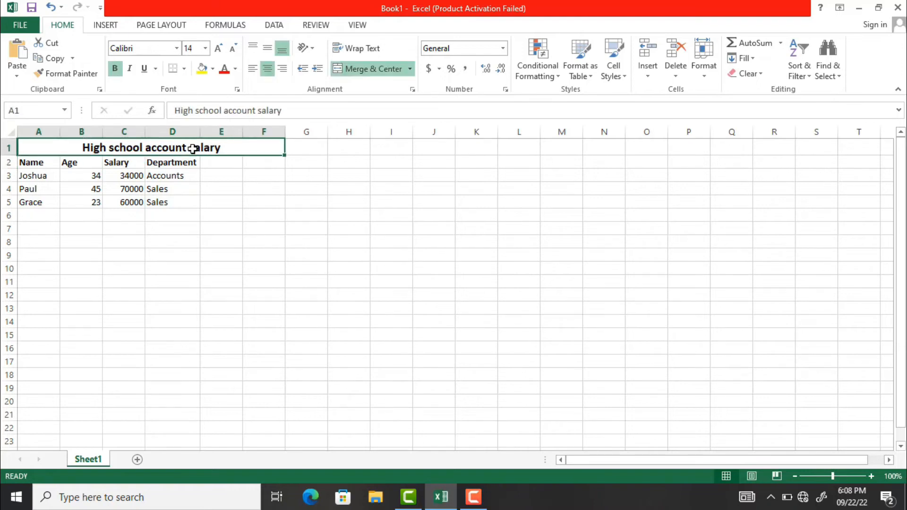
pyautogui.click(212, 70)
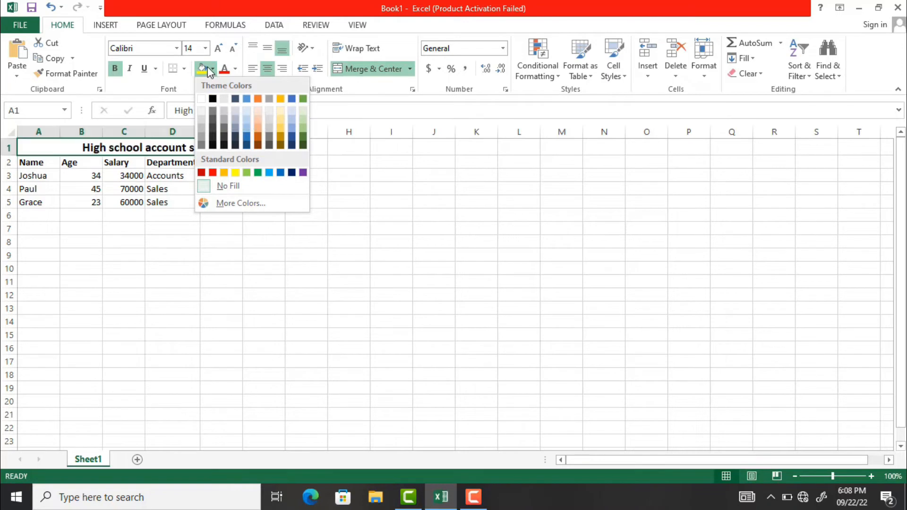
pyautogui.click(153, 92)
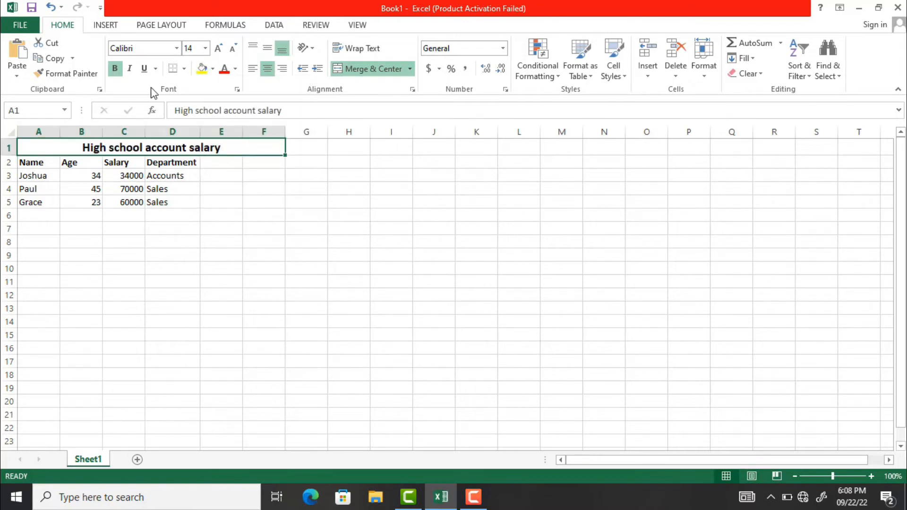
pyautogui.click(234, 70)
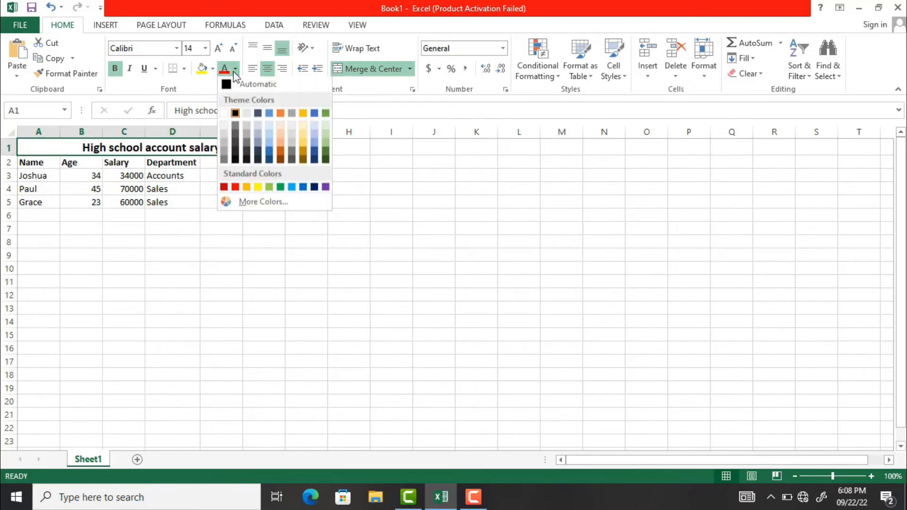
pyautogui.click(281, 115)
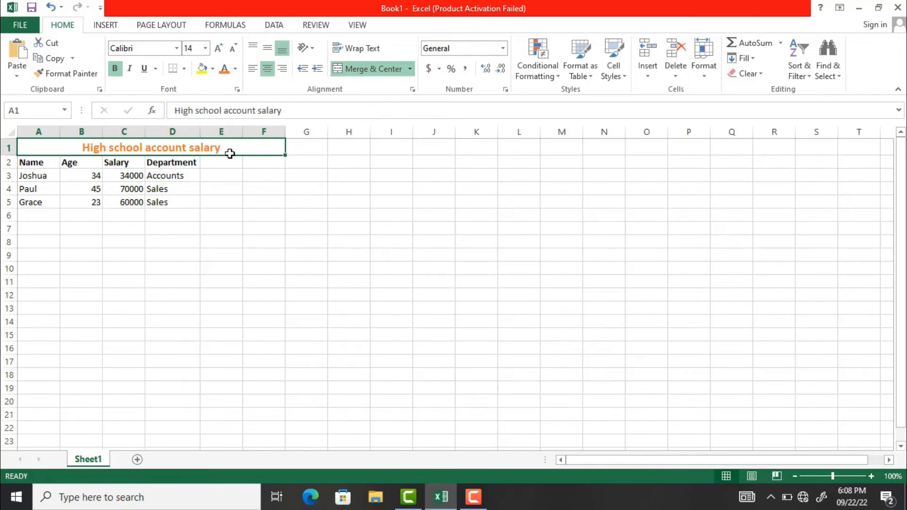
# Step: Center the department entries in cells D3 to D5 horizontally
pyautogui.click(30, 166)
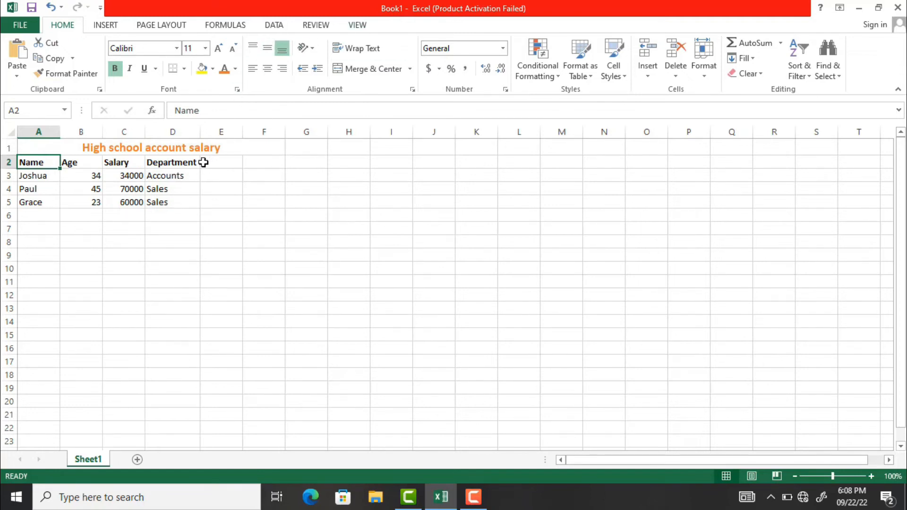
pyautogui.click(175, 174)
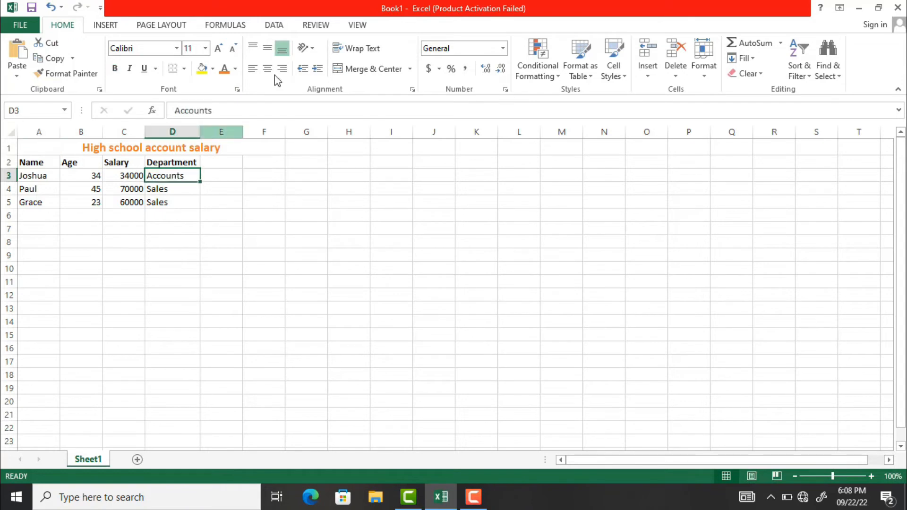
pyautogui.click(271, 70)
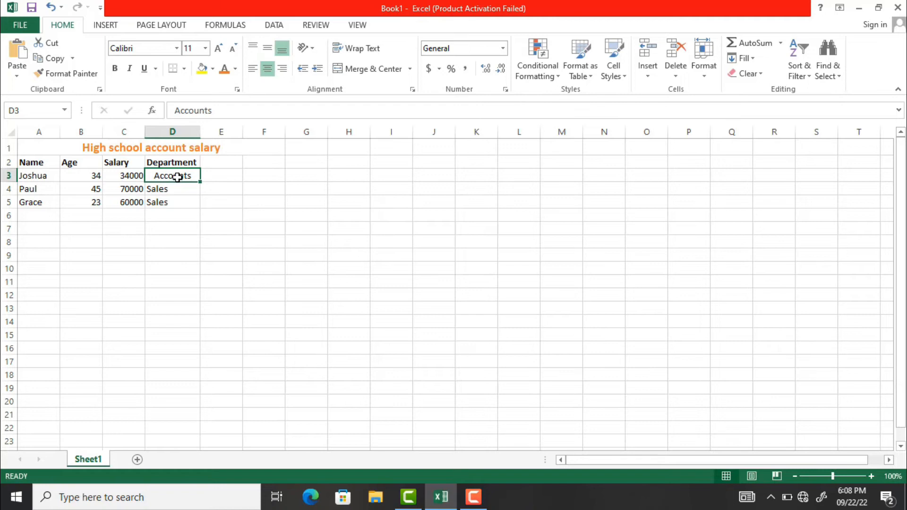
pyautogui.moveTo(177, 177); pyautogui.dragTo(177, 202)
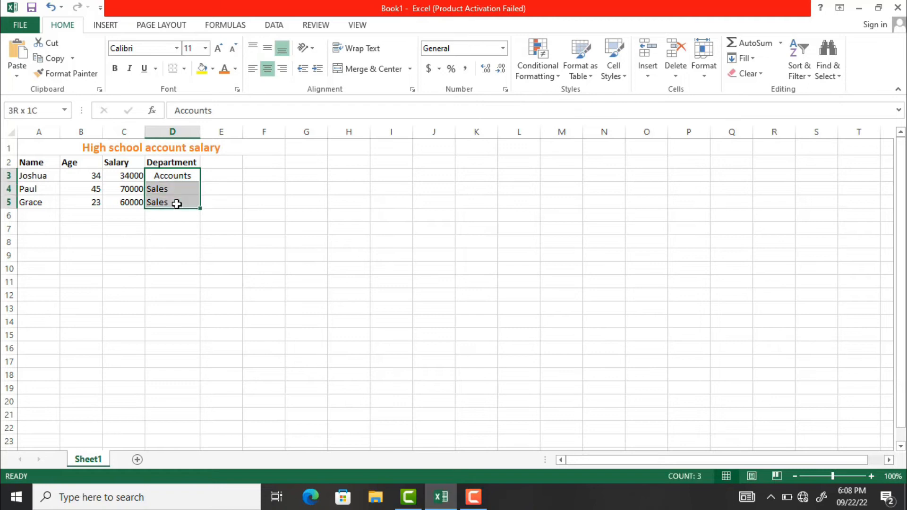
pyautogui.click(254, 71)
pyautogui.click(269, 72)
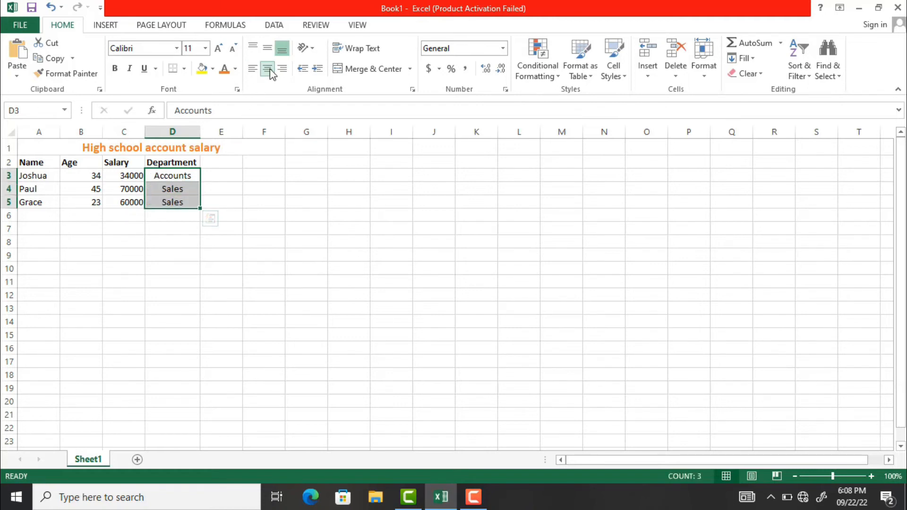
# Step: Center the salaries in cells C3 to C5 and the ages in cells B3 to B5 horizontally
pyautogui.click(130, 176)
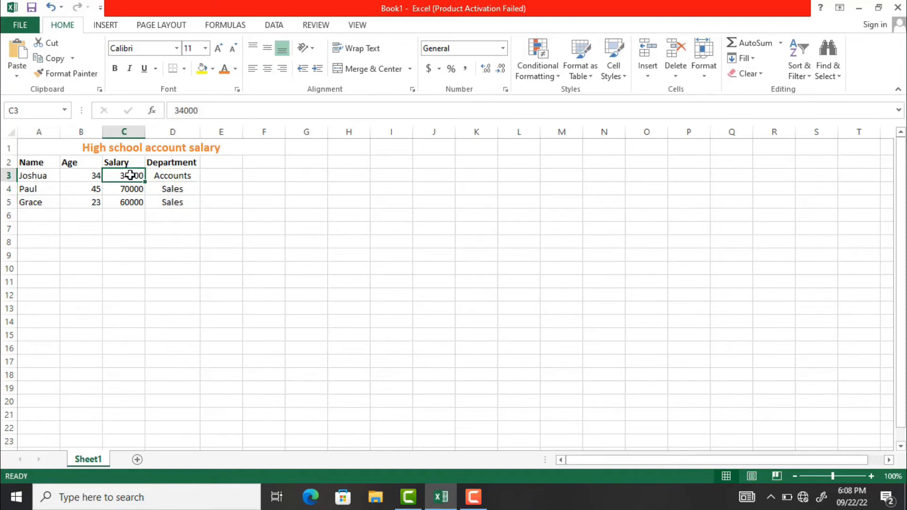
pyautogui.moveTo(130, 176); pyautogui.dragTo(129, 198)
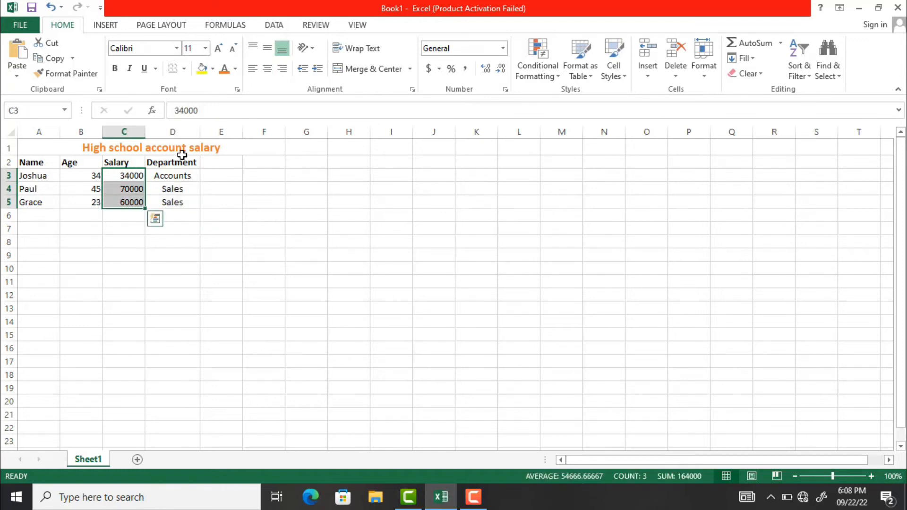
pyautogui.click(268, 71)
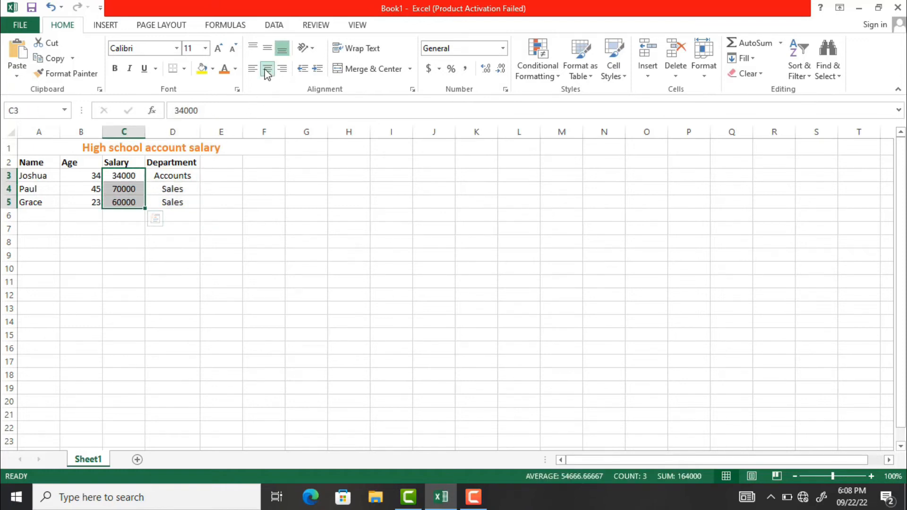
pyautogui.click(92, 176)
pyautogui.moveTo(93, 176); pyautogui.dragTo(93, 202)
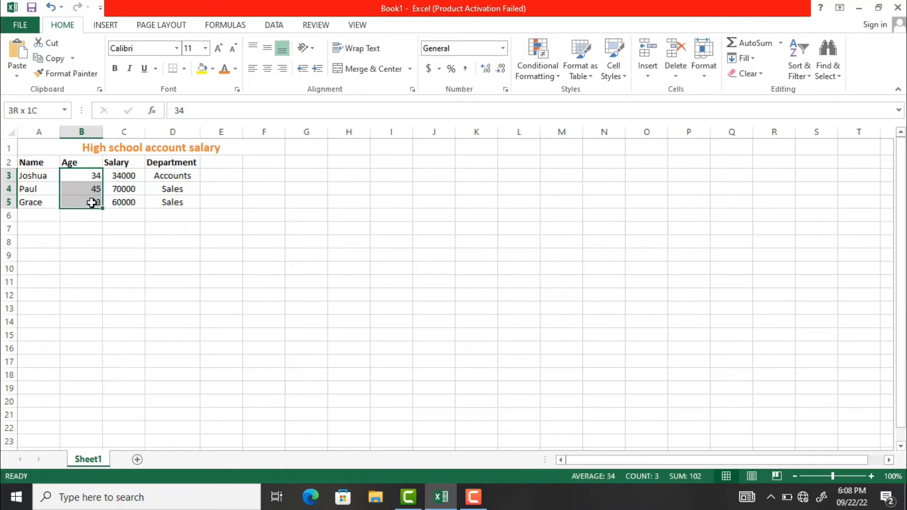
pyautogui.click(267, 70)
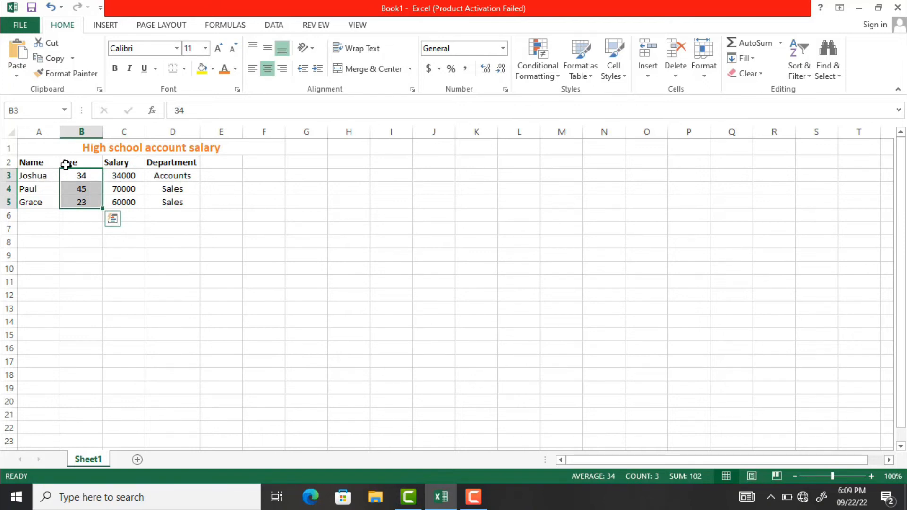
pyautogui.click(65, 163)
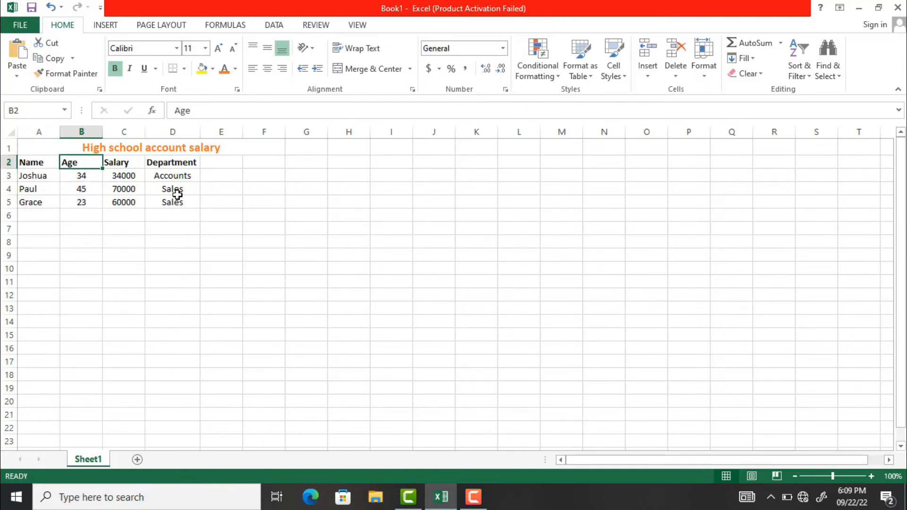
# Step: Insert an entire blank row at row 3, directly below the table headings
pyautogui.click(220, 179)
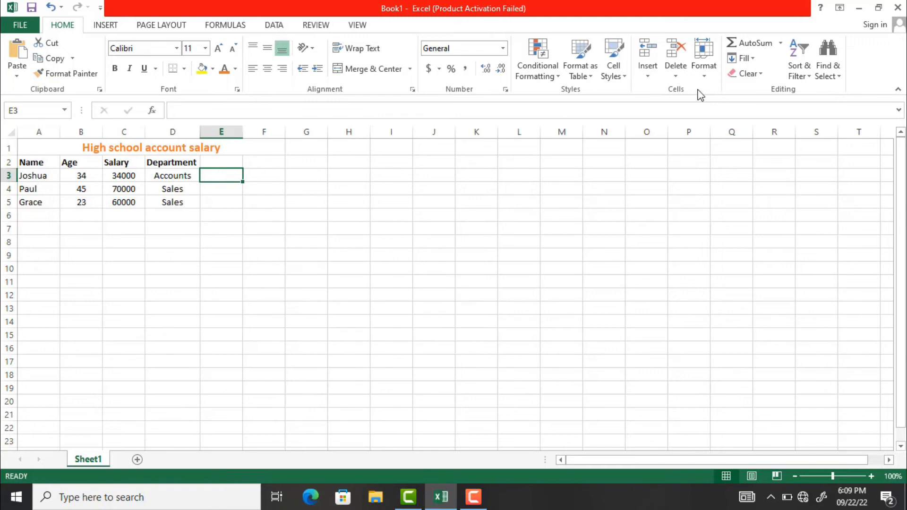
pyautogui.click(654, 81)
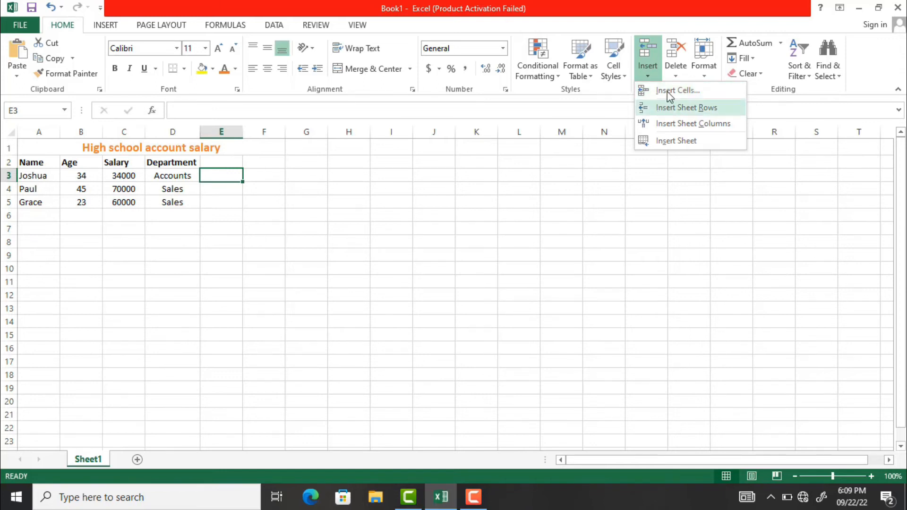
pyautogui.click(667, 91)
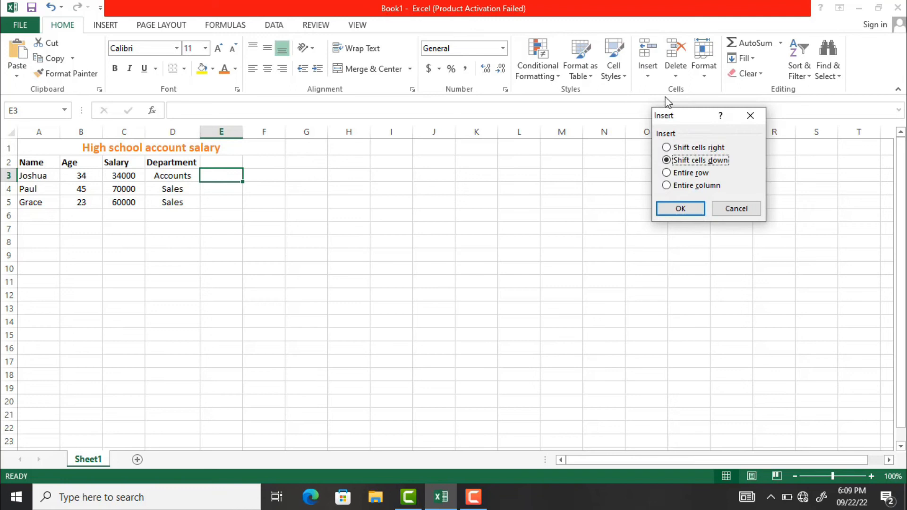
pyautogui.click(666, 173)
pyautogui.click(688, 207)
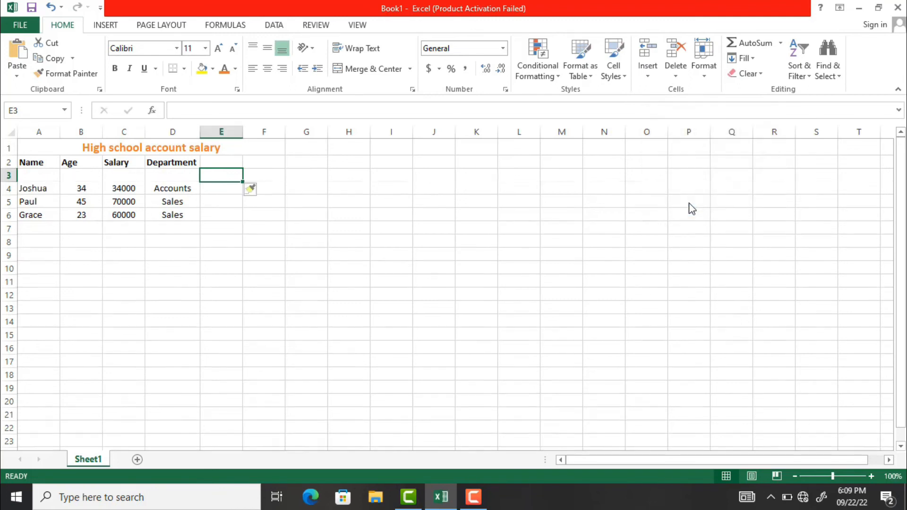
pyautogui.click(56, 176)
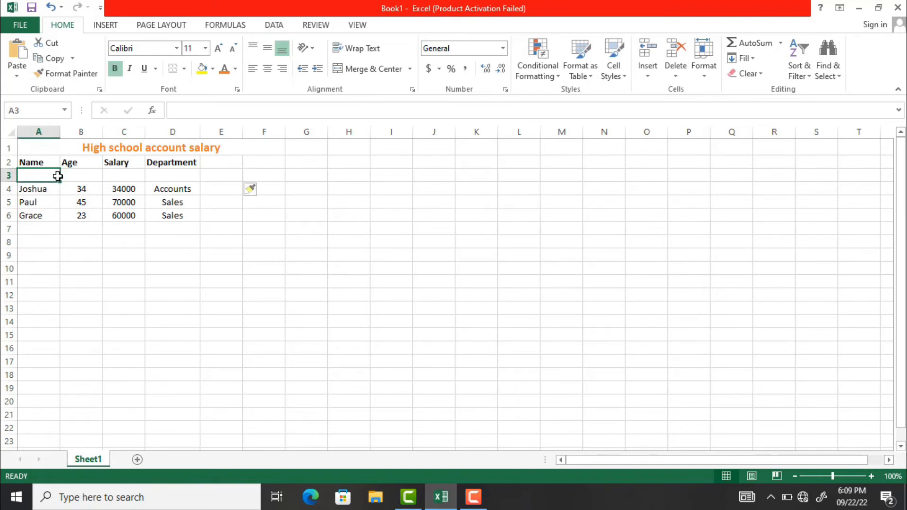
# Step: Insert an entire blank column at column B, between Name and Age
pyautogui.rightClick(93, 176)
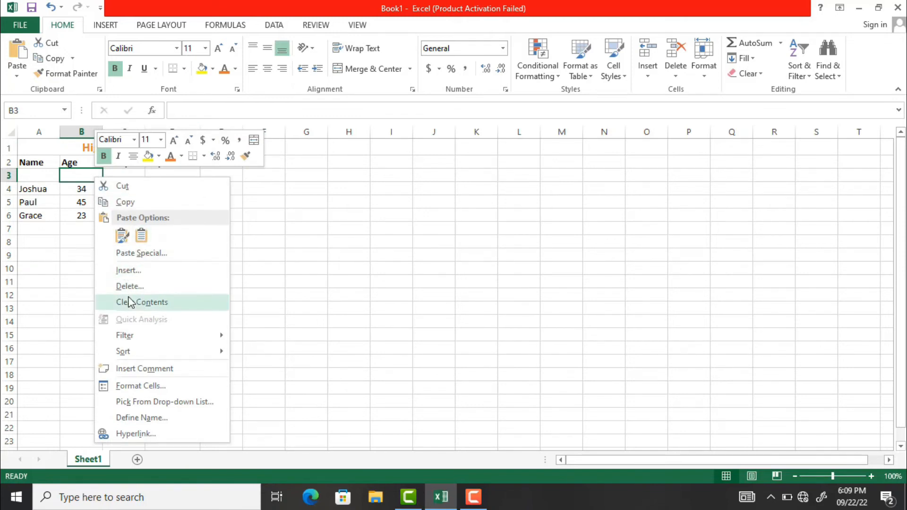
pyautogui.click(142, 271)
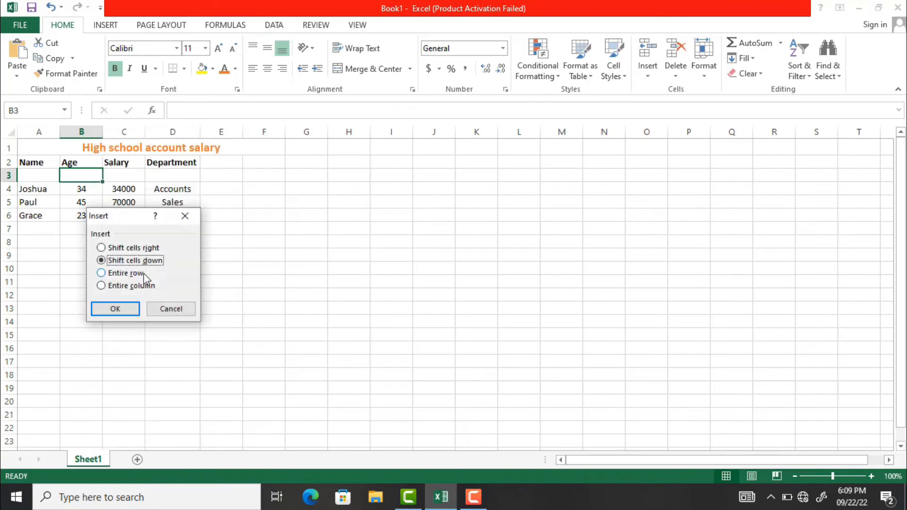
pyautogui.click(102, 285)
pyautogui.click(116, 309)
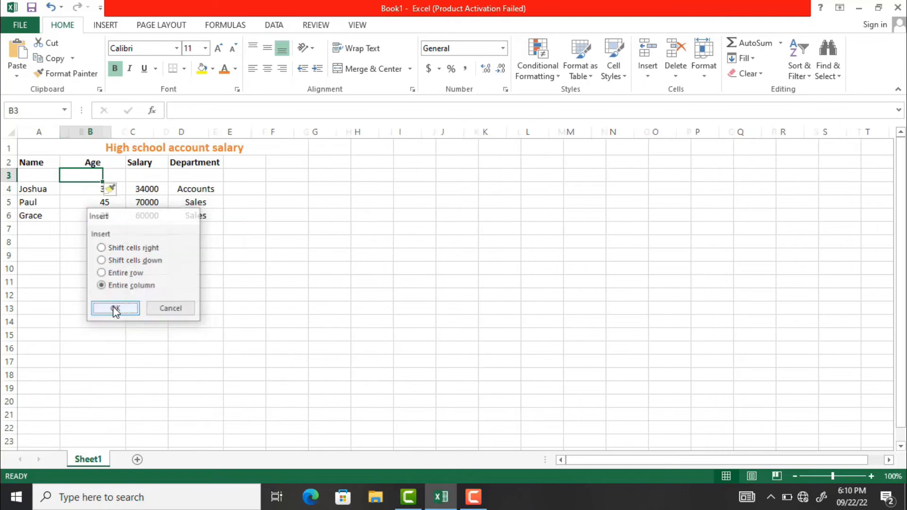
# Step: Enter the heading "Last name" in cell B2
pyautogui.click(79, 162)
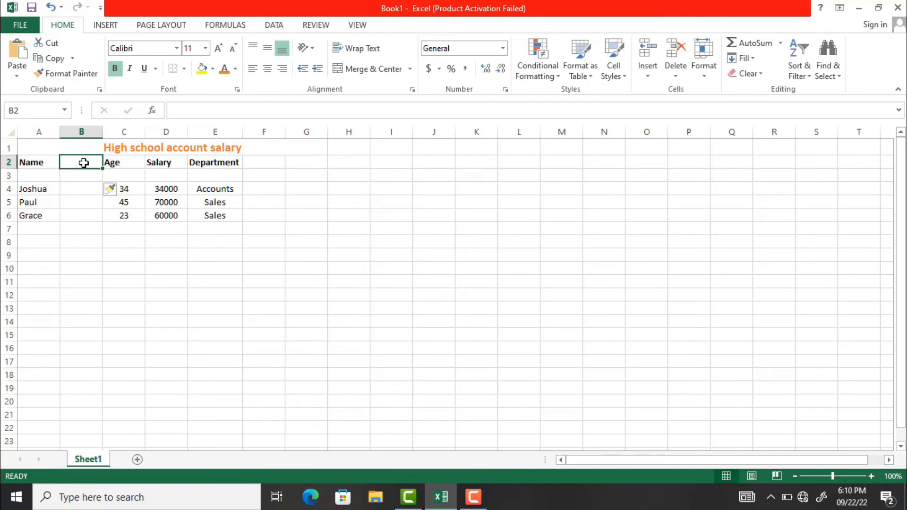
pyautogui.write('Las')
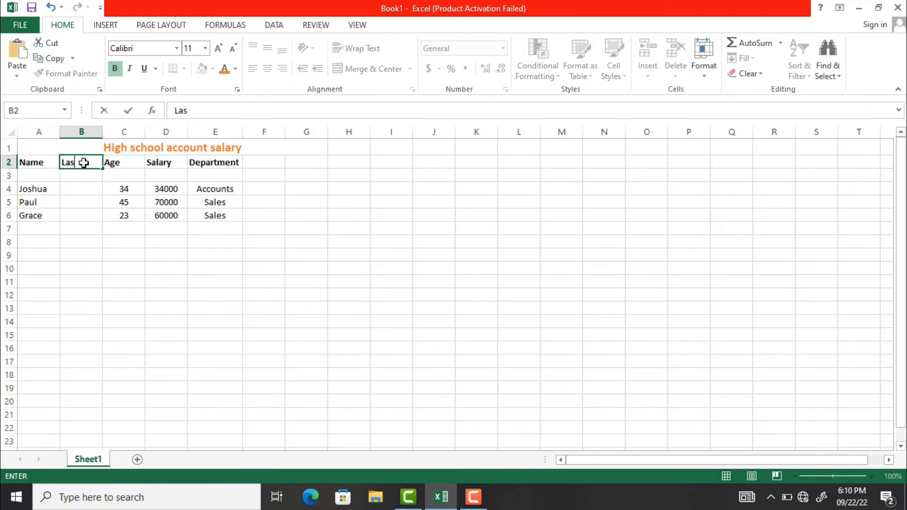
pyautogui.write('t name')
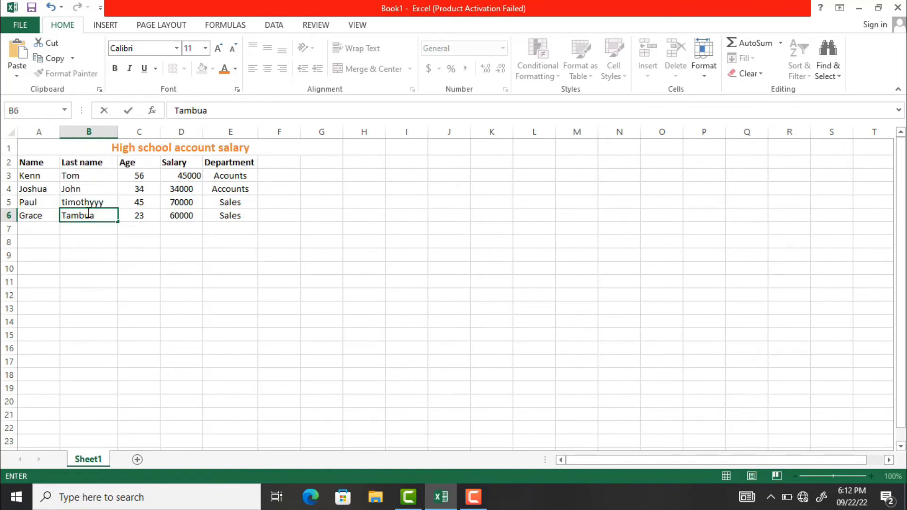
# Step: Center the new salary entry in cell D3 horizontally
pyautogui.click(221, 216)
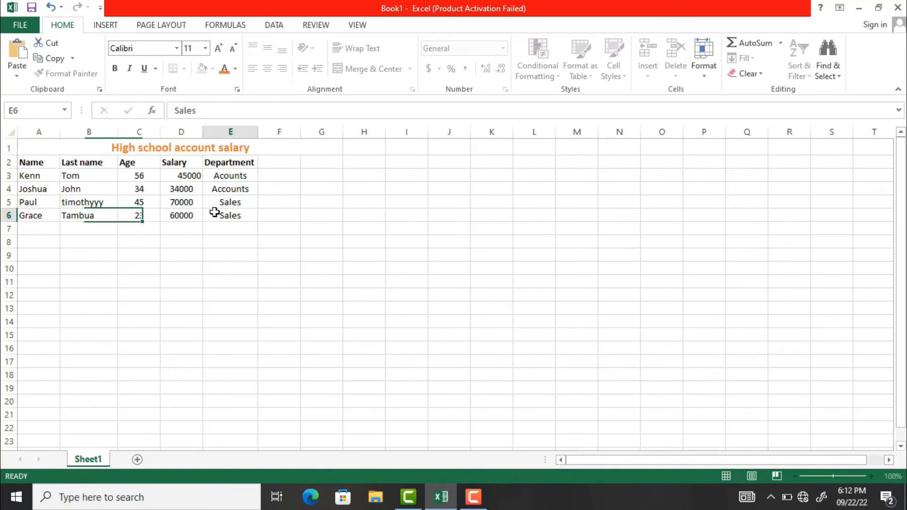
pyautogui.click(179, 179)
pyautogui.click(268, 69)
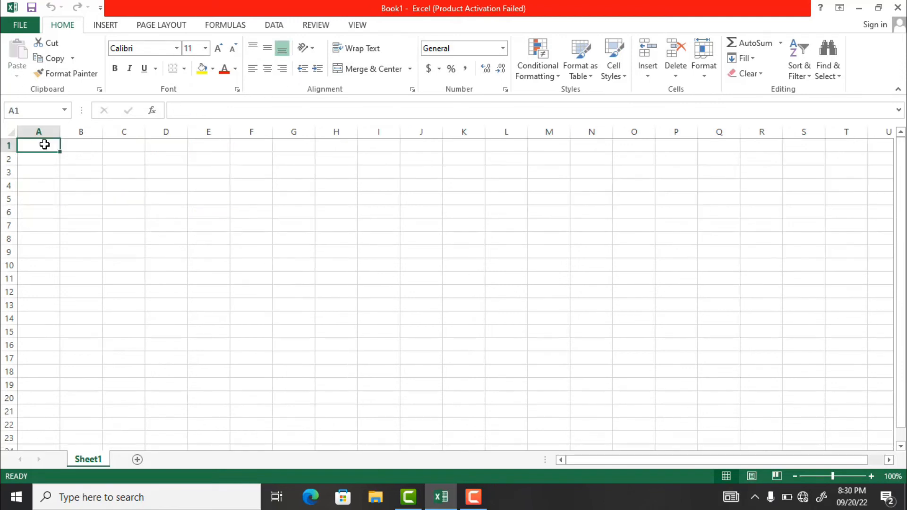
# Step: Enter the title "JANUARY TO DECEMBER TOTAL SALARY" in A1 and merge and center it across cells A1 to E1
pyautogui.write('JANUARY')
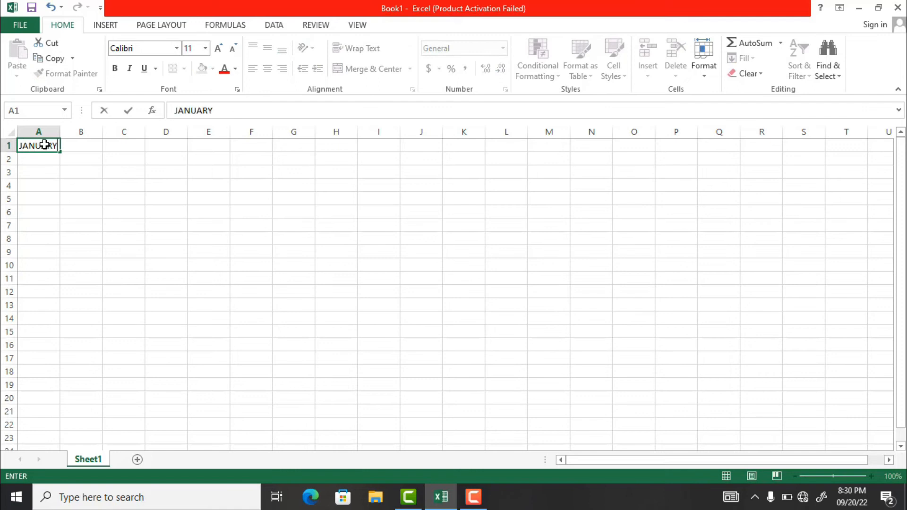
pyautogui.write(' TO DECEMBER TOTAL SALARY')
pyautogui.press('F2')
pyautogui.moveTo(23, 149); pyautogui.dragTo(34, 131)
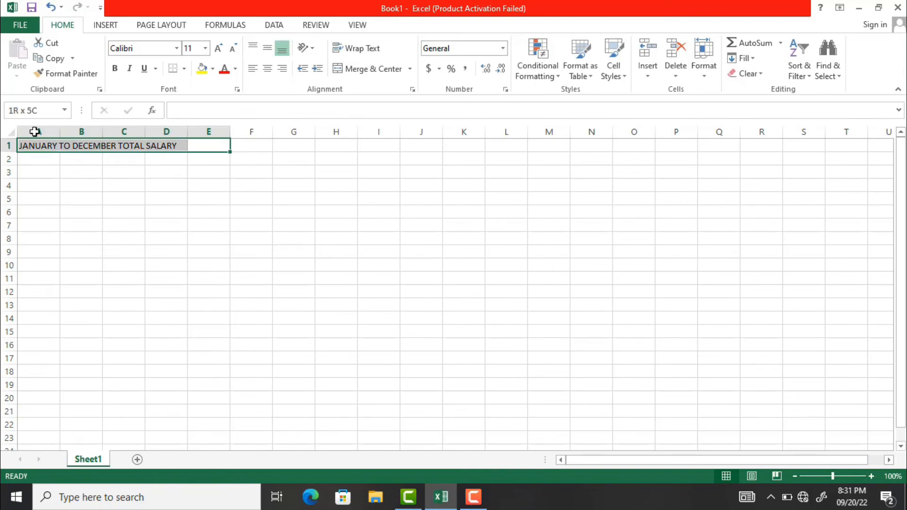
pyautogui.click(362, 69)
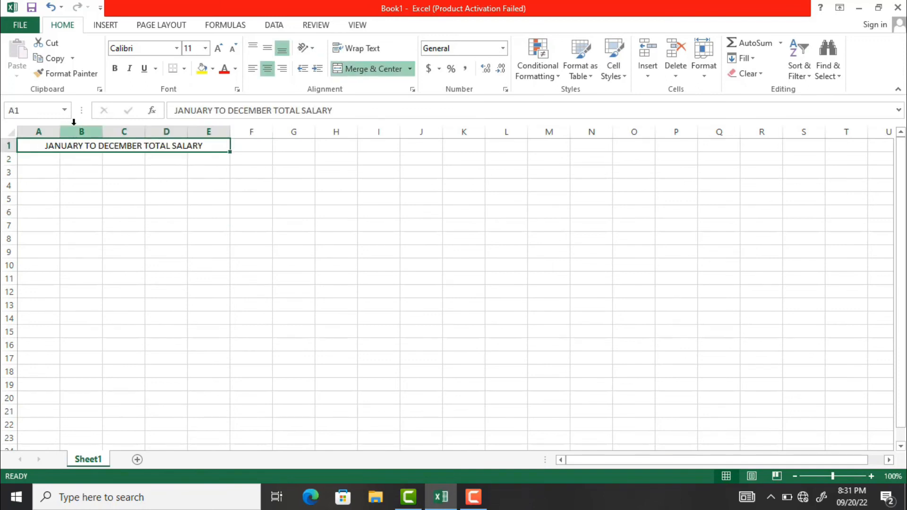
# Step: Enter the headings NAME in cell A2 and SALARY in cell B2
pyautogui.click(41, 161)
pyautogui.write('N')
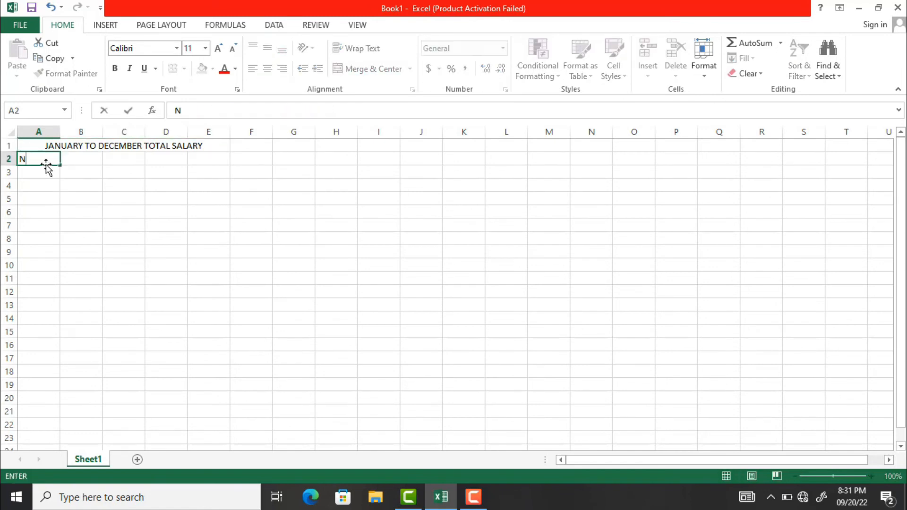
pyautogui.write('AME')
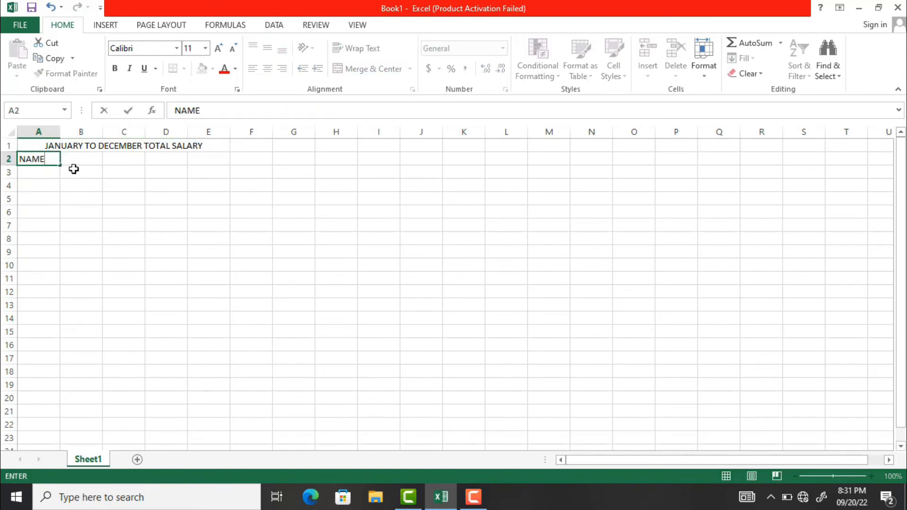
pyautogui.click(96, 161)
pyautogui.write('SALARY')
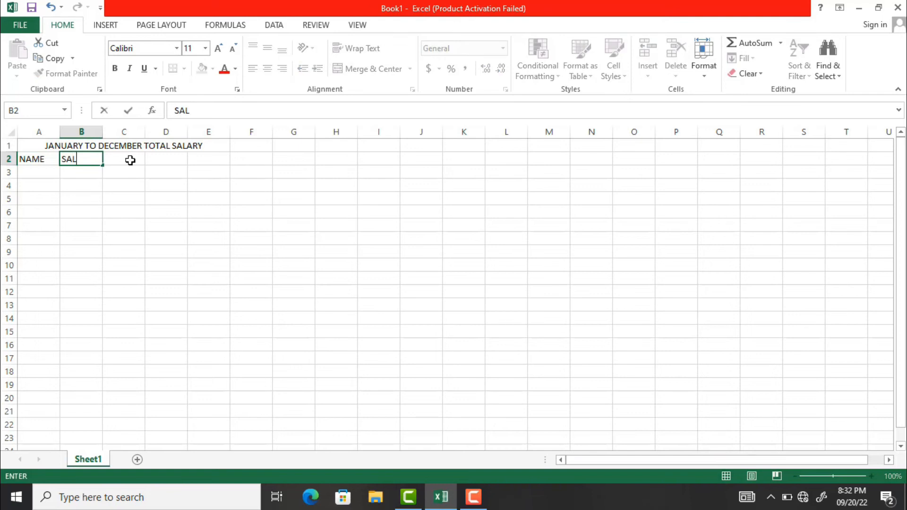
# Step: Enter the three employees' first names in cells A3 to A5
pyautogui.click(48, 169)
pyautogui.write('JAMES')
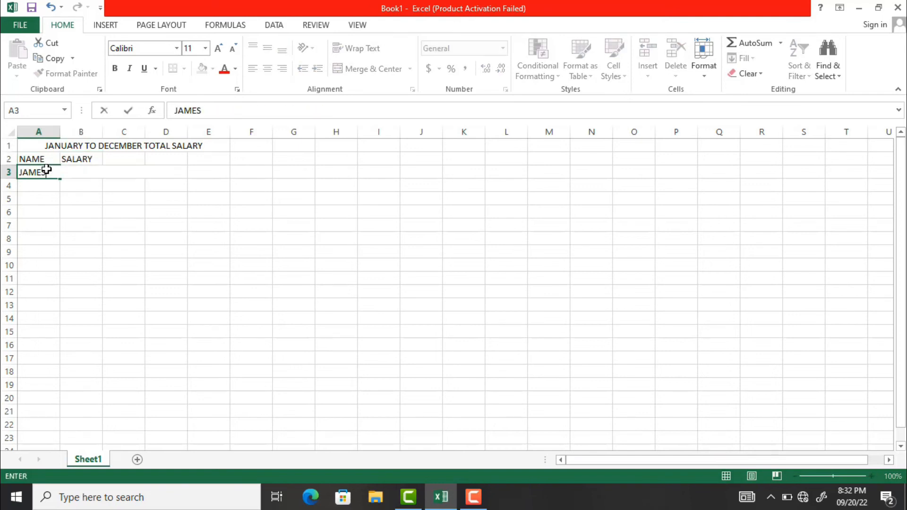
pyautogui.press('Return')
pyautogui.write('PAUL')
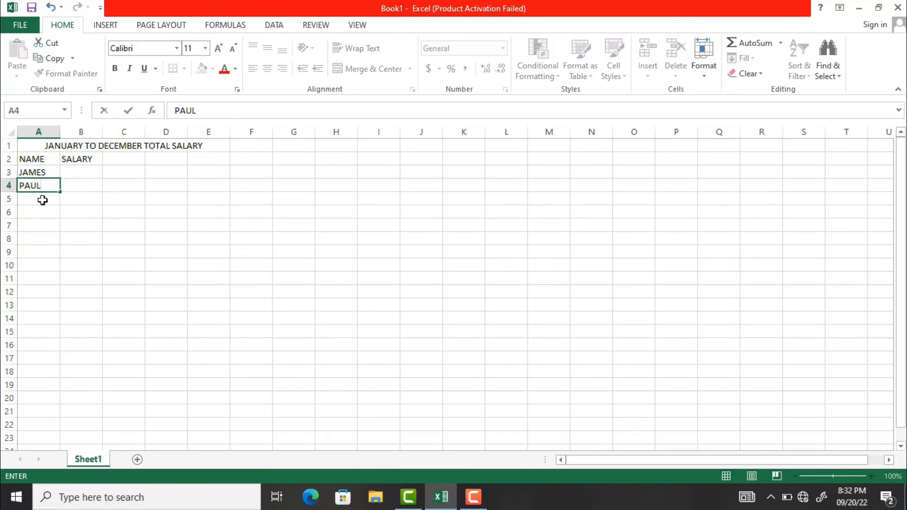
pyautogui.press('Return')
pyautogui.write('GRACE')
# Step: Enter the salaries 3000, 40000 and 49000 in cells B3 to B5
pyautogui.click(71, 173)
pyautogui.write('3000')
pyautogui.click(73, 187)
pyautogui.write('3000')
pyautogui.press('BackSpace')
pyautogui.press('BackSpace')
pyautogui.press('BackSpace')
pyautogui.press('BackSpace')
pyautogui.write('40000')
pyautogui.press('Return')
pyautogui.write('49000')
pyautogui.press('Return')
# Step: Make the merged title in row 1 bold and set its font size to 20
pyautogui.click(186, 146)
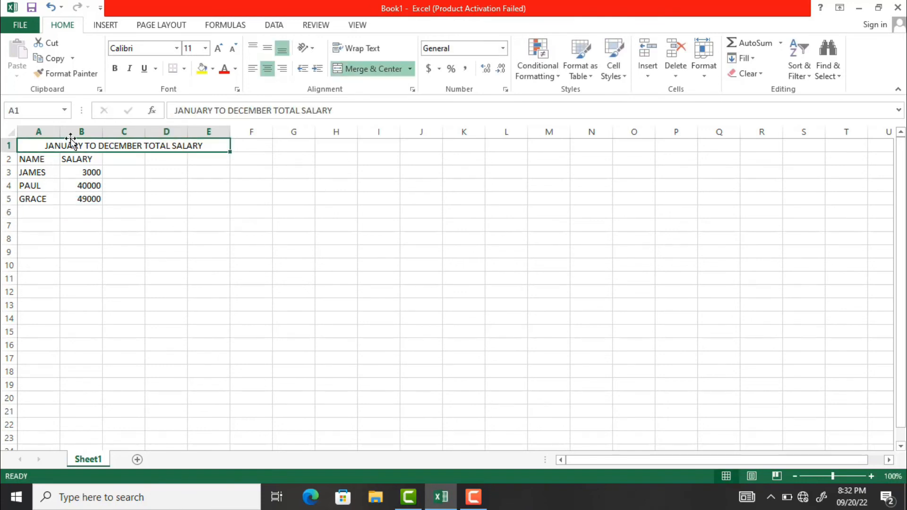
pyautogui.click(163, 183)
pyautogui.click(120, 146)
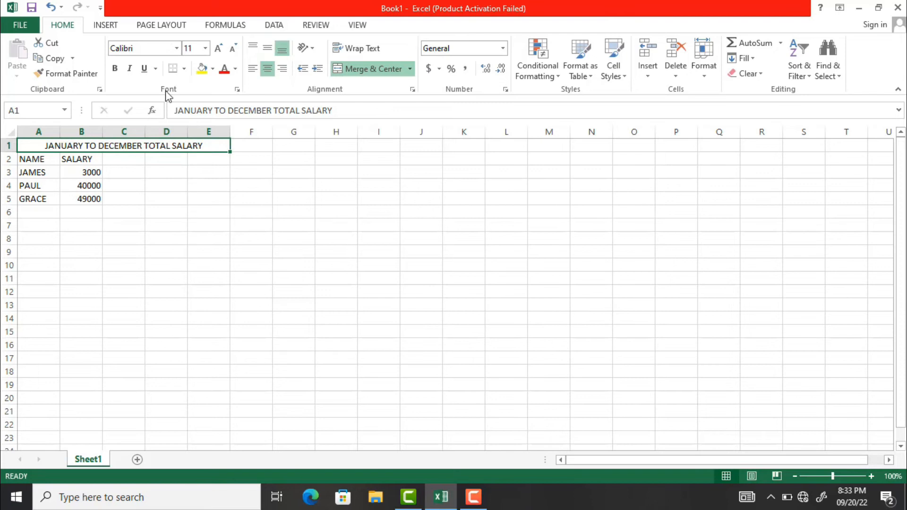
pyautogui.click(115, 68)
pyautogui.click(205, 48)
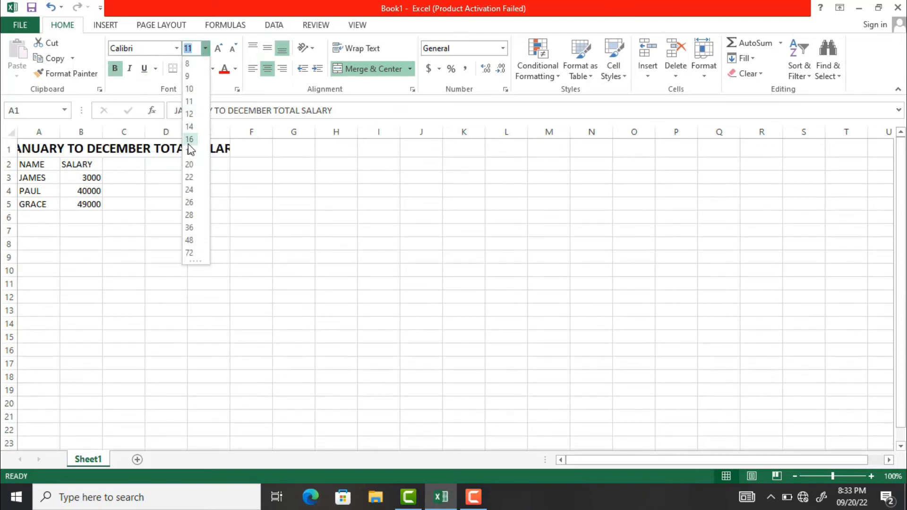
pyautogui.click(189, 127)
pyautogui.click(205, 48)
pyautogui.click(189, 164)
# Step: Widen columns A and E so the enlarged title fits within the merged cell
pyautogui.moveTo(57, 130); pyautogui.dragTo(113, 129)
pyautogui.moveTo(282, 130); pyautogui.dragTo(360, 129)
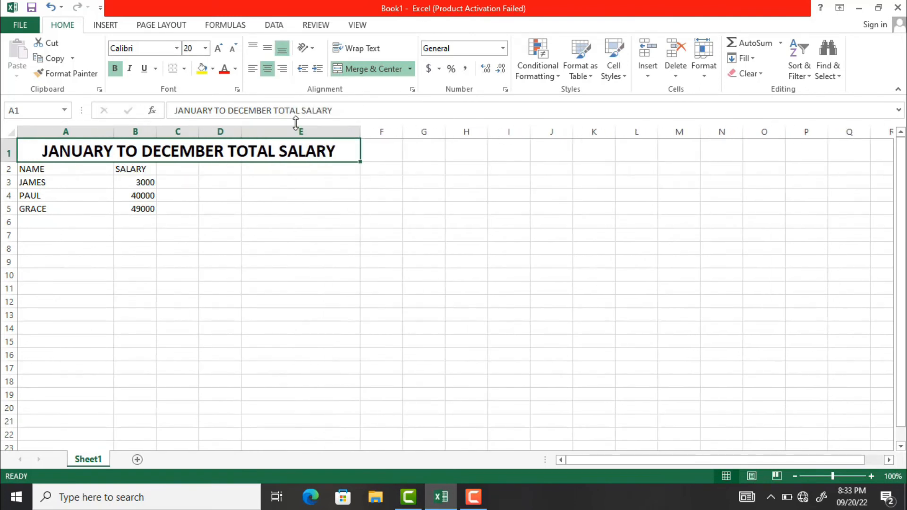
pyautogui.moveTo(114, 131); pyautogui.dragTo(141, 131)
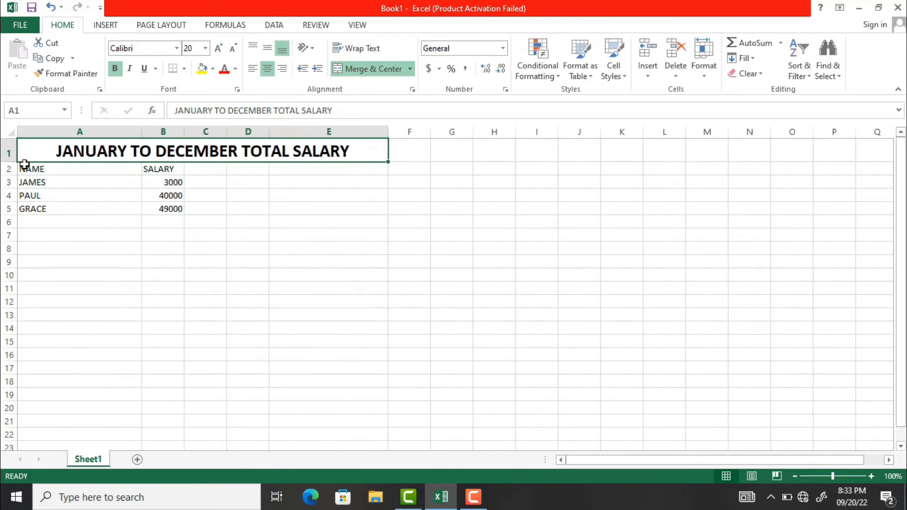
pyautogui.moveTo(387, 132); pyautogui.dragTo(358, 136)
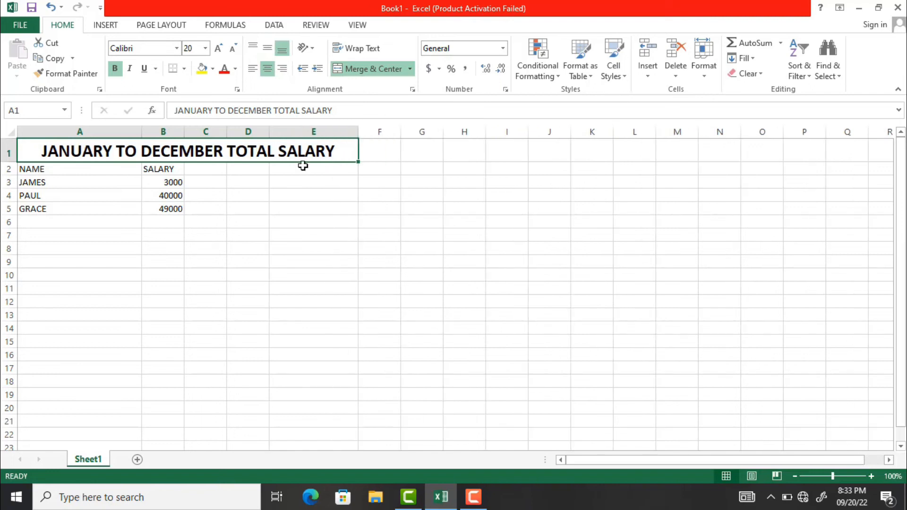
# Step: Make the NAME and SALARY headings in cells A2 and B2 bold
pyautogui.click(54, 170)
pyautogui.click(114, 68)
pyautogui.press('Right')
pyautogui.click(115, 68)
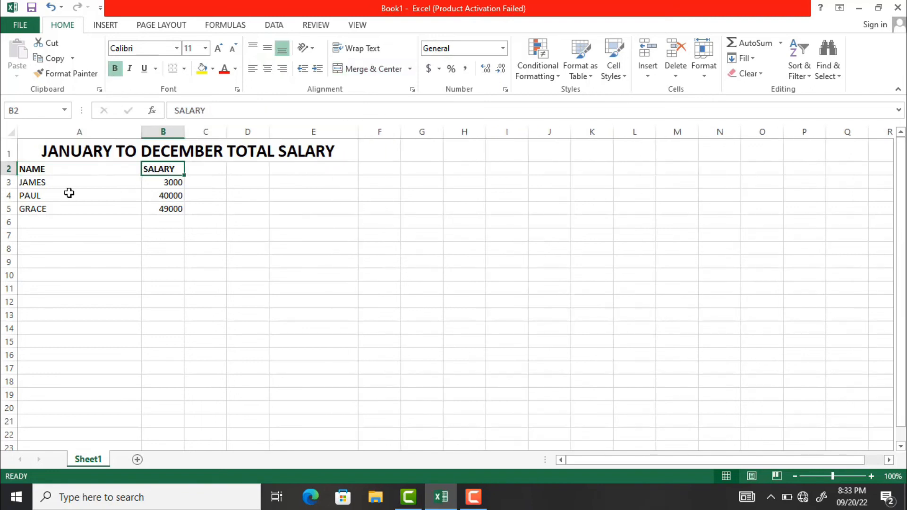
# Step: Increase the height of title row 1 slightly
pyautogui.moveTo(16, 163); pyautogui.dragTo(16, 169)
pyautogui.click(209, 174)
pyautogui.click(160, 224)
pyautogui.click(79, 202)
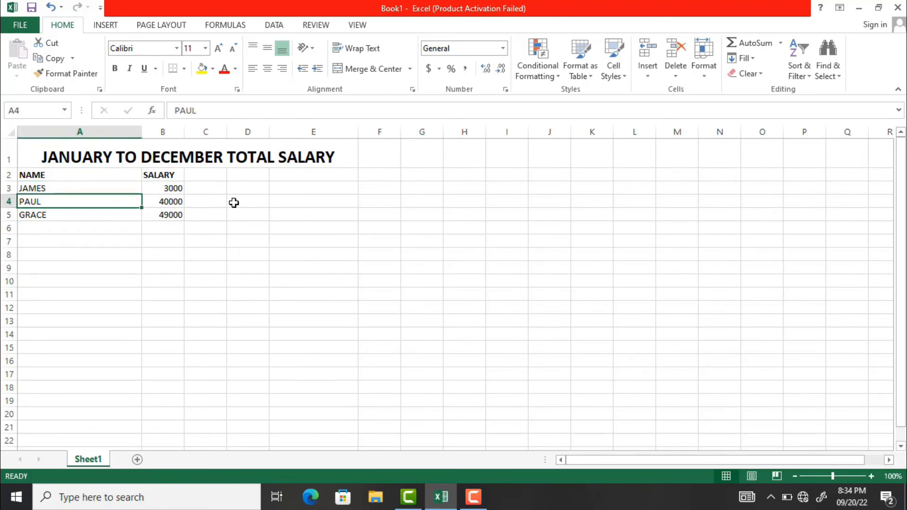
pyautogui.click(174, 216)
# Step: Try to merge and center the empty cells C2 to D5 beside the salary column
pyautogui.moveTo(219, 178); pyautogui.dragTo(246, 216)
pyautogui.click(385, 69)
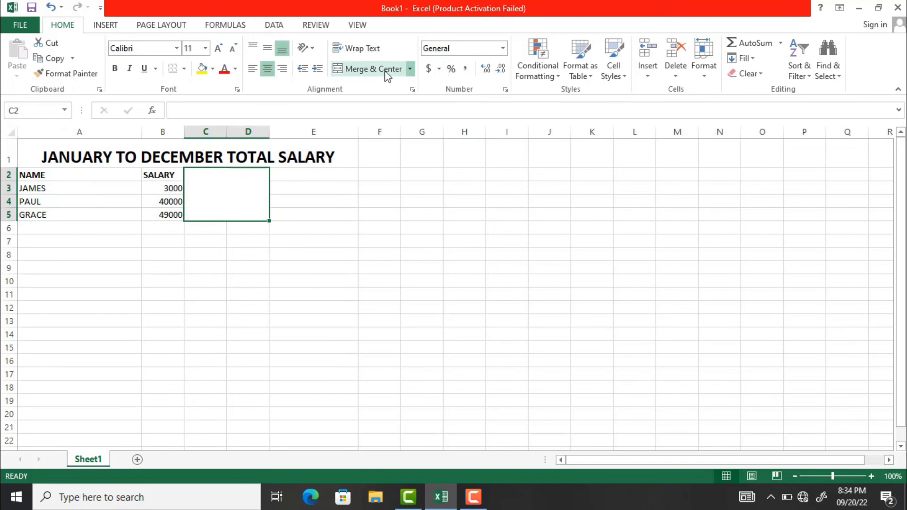
pyautogui.click(313, 200)
pyautogui.click(225, 186)
pyautogui.click(52, 7)
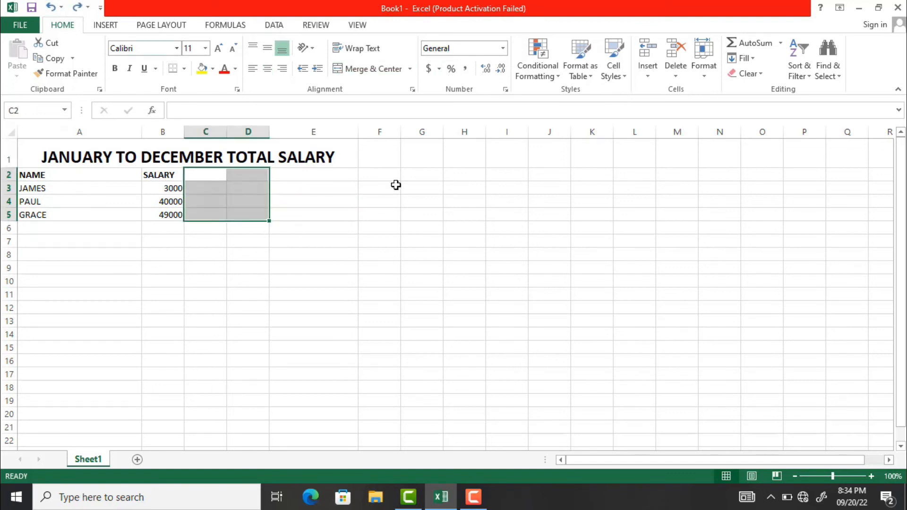
pyautogui.click(314, 214)
# Step: Reduce the font size of the title in row 1 to 16
pyautogui.click(208, 156)
pyautogui.click(217, 48)
pyautogui.click(233, 49)
pyautogui.click(233, 49)
pyautogui.click(233, 49)
# Step: Change the font color of the title in row 1 to blue
pyautogui.click(226, 70)
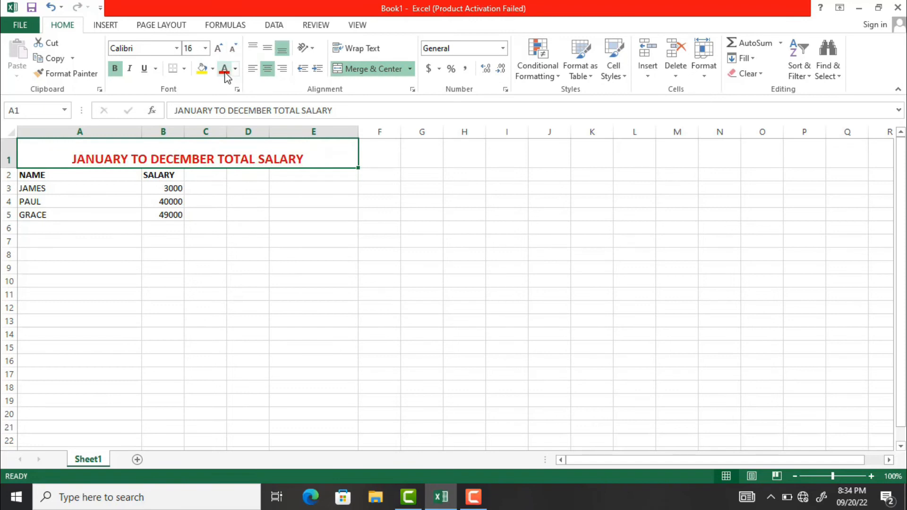
pyautogui.click(234, 69)
pyautogui.click(272, 113)
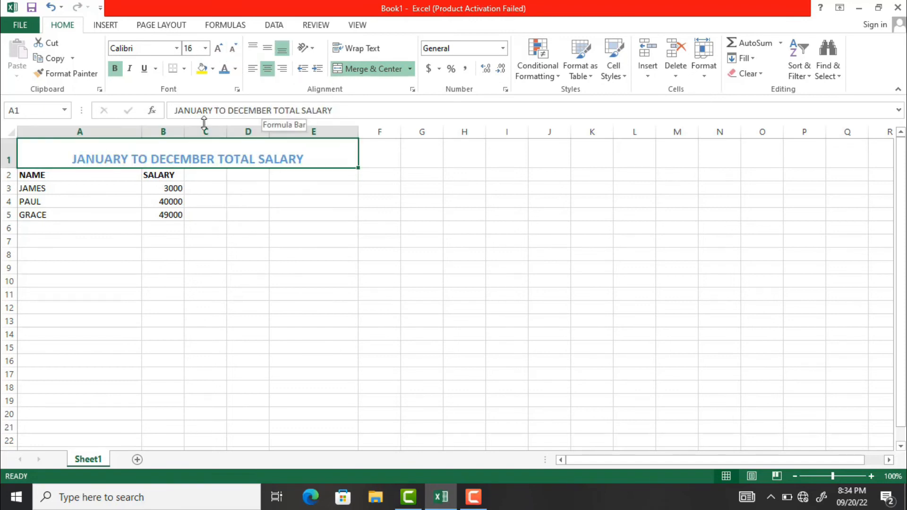
pyautogui.click(237, 89)
pyautogui.click(864, 22)
# Step: Insert a blank cell at A2 with the Shift cells down option
pyautogui.click(647, 70)
pyautogui.click(55, 175)
pyautogui.click(54, 175)
pyautogui.click(647, 76)
pyautogui.click(671, 89)
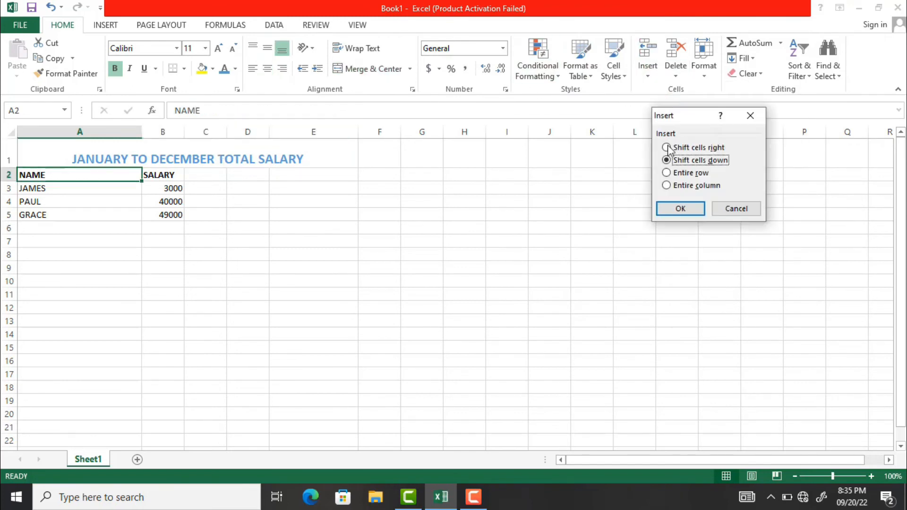
pyautogui.click(678, 208)
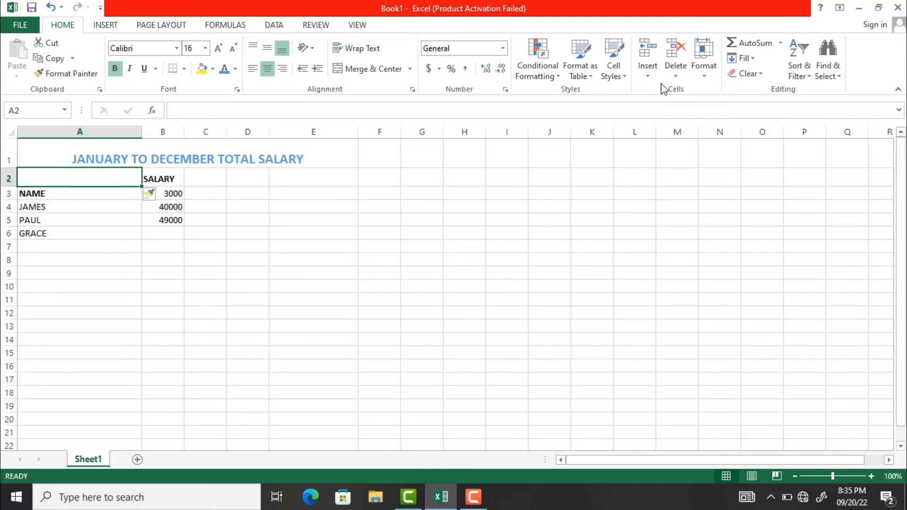
# Step: Delete the blank cell A2 so the entries below it in column A shift up beside their salaries
pyautogui.click(170, 178)
pyautogui.click(648, 76)
pyautogui.click(546, 215)
pyautogui.click(102, 177)
pyautogui.click(677, 77)
pyautogui.click(698, 88)
pyautogui.click(680, 210)
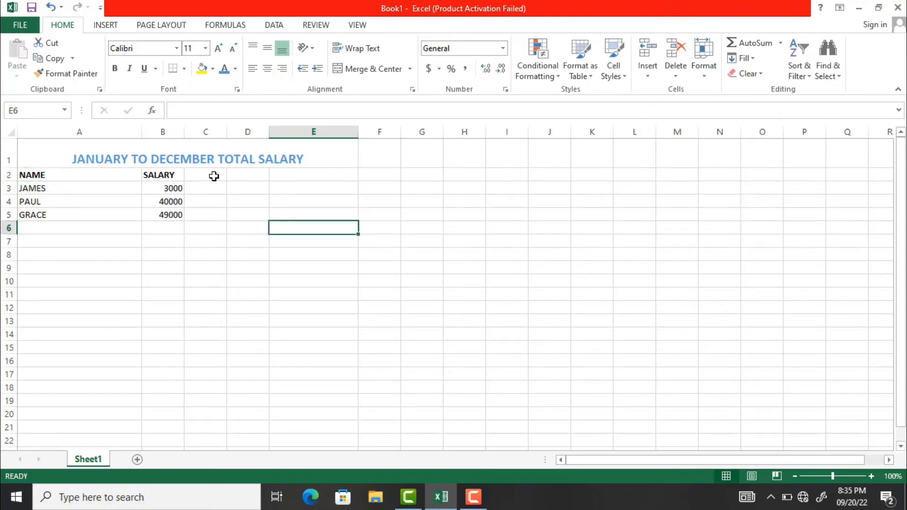
# Step: Preview column, bar and line chart types for the names and salaries in A3 to B5 and insert a 3-D pie chart
pyautogui.click(213, 177)
pyautogui.click(105, 24)
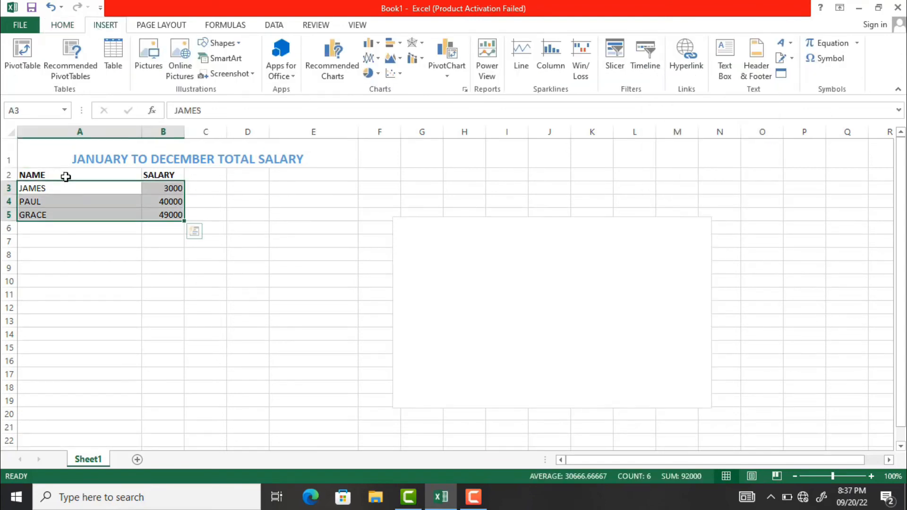
pyautogui.click(379, 46)
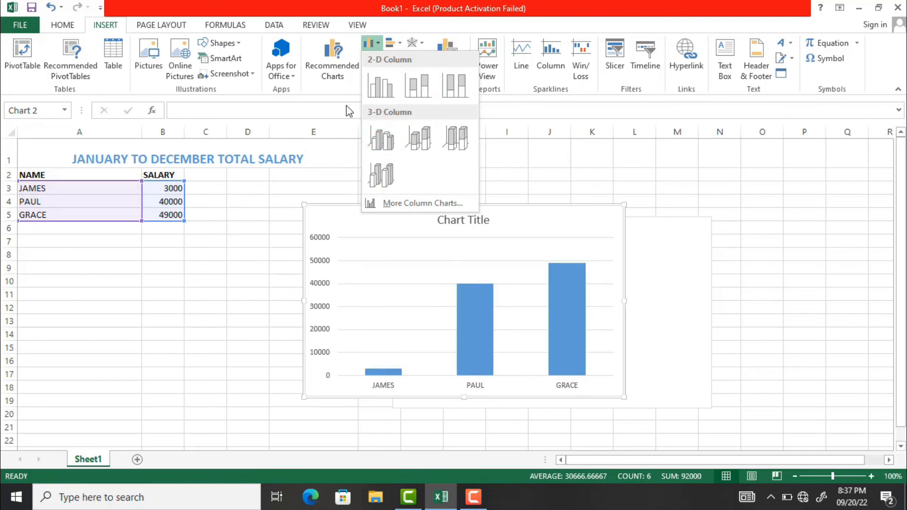
pyautogui.click(391, 44)
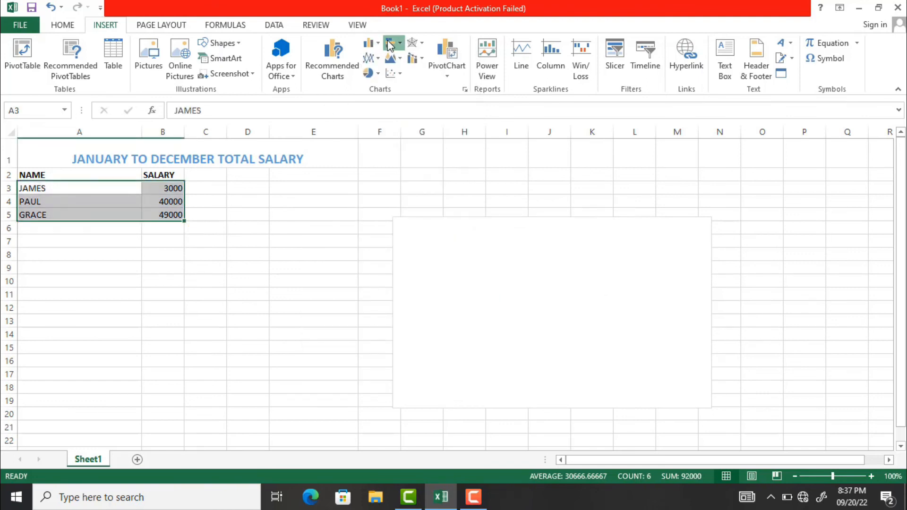
pyautogui.click(391, 44)
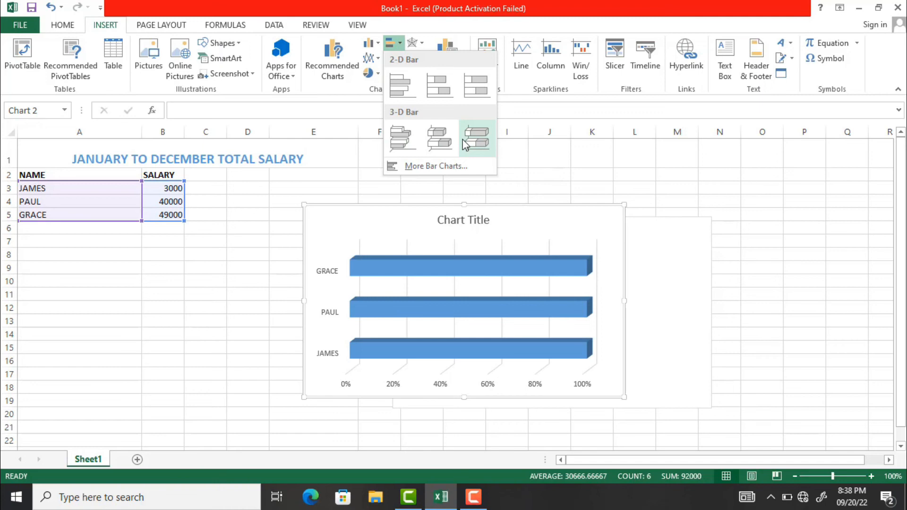
pyautogui.click(483, 24)
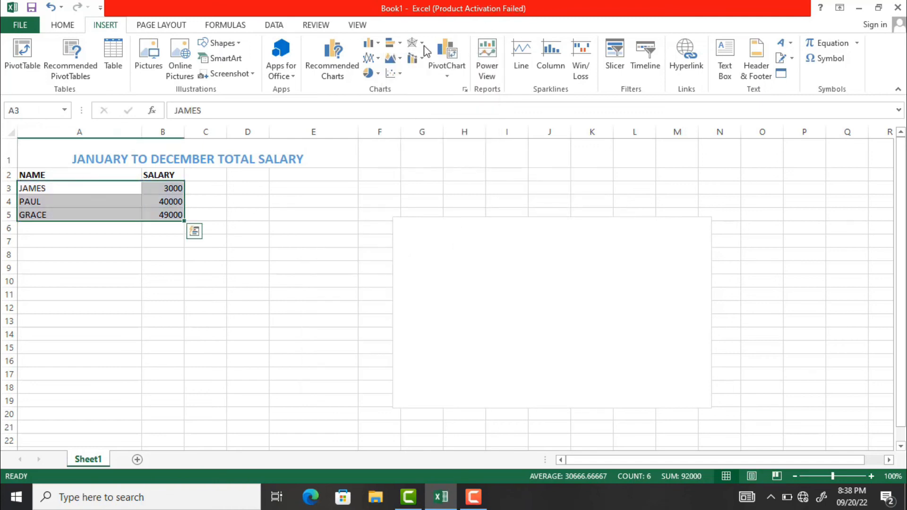
pyautogui.click(380, 61)
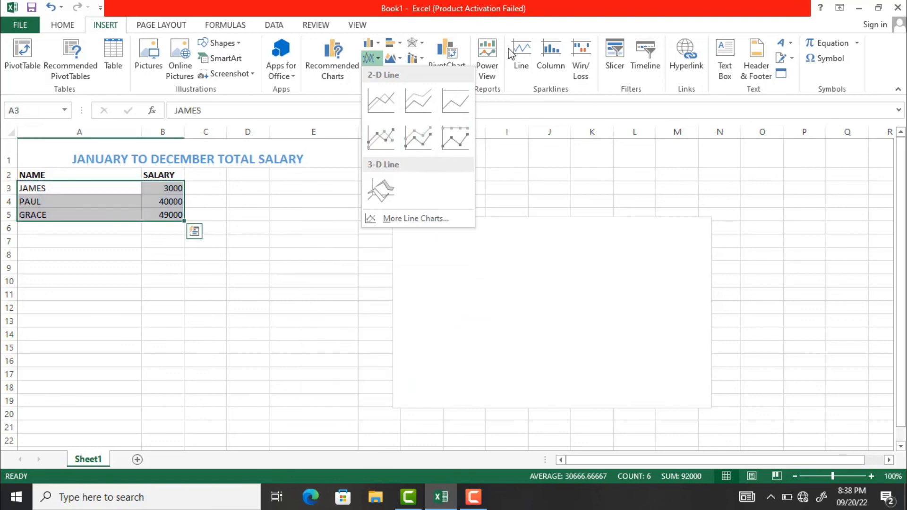
pyautogui.click(552, 55)
pyautogui.click(374, 75)
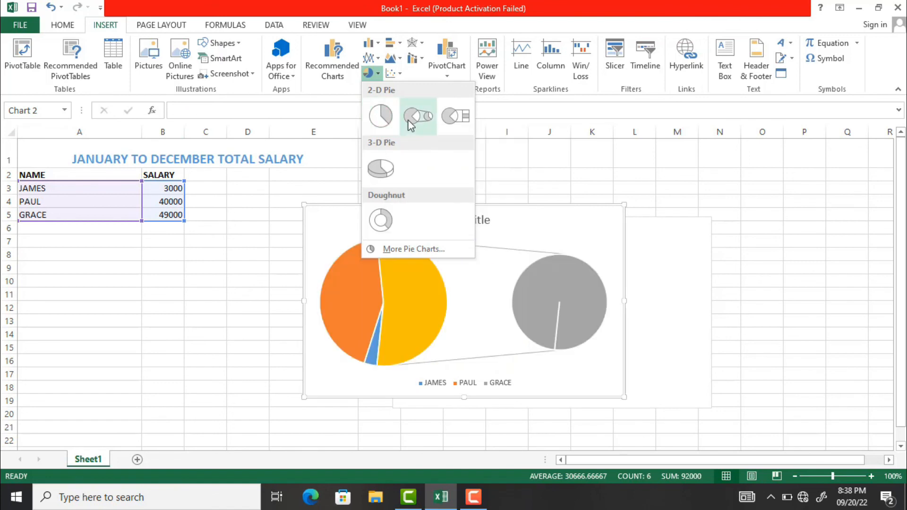
pyautogui.click(391, 171)
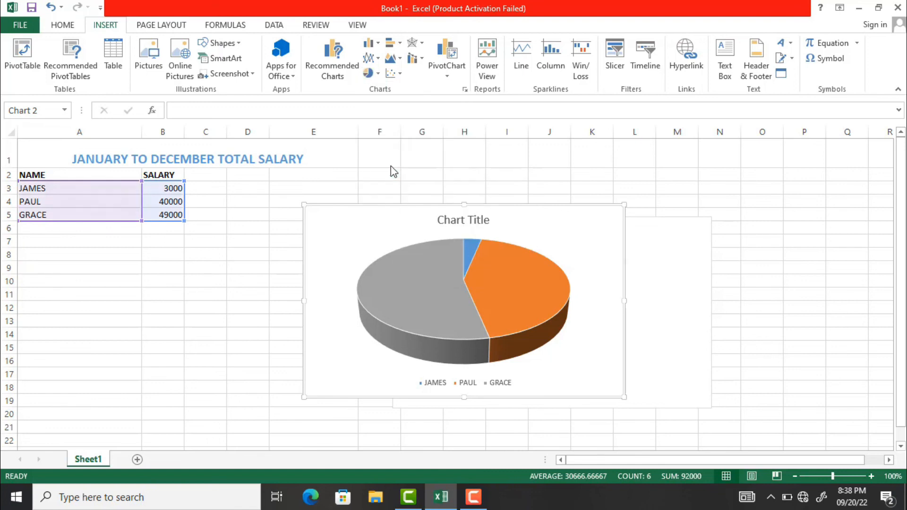
# Step: Move the pie chart over columns F to M and apply the second chart style, with name labels on the slices
pyautogui.moveTo(518, 227); pyautogui.dragTo(596, 238)
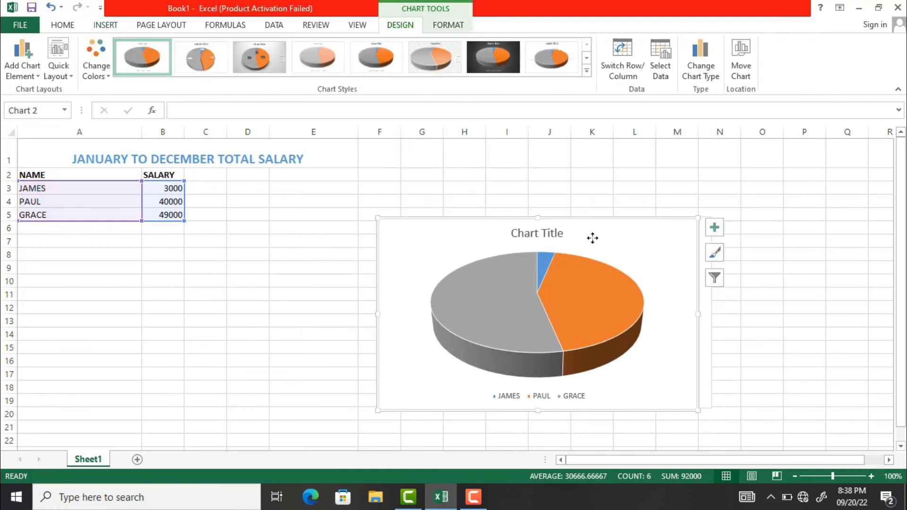
pyautogui.click(391, 60)
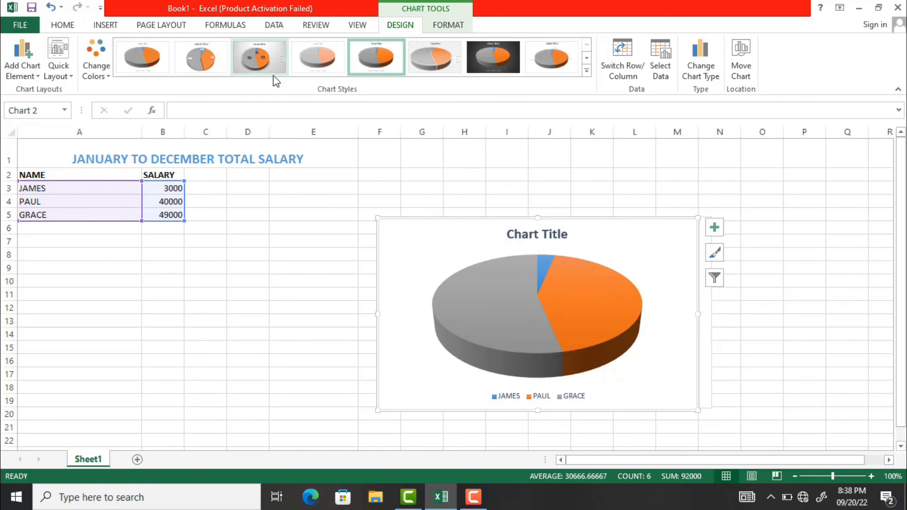
pyautogui.click(203, 59)
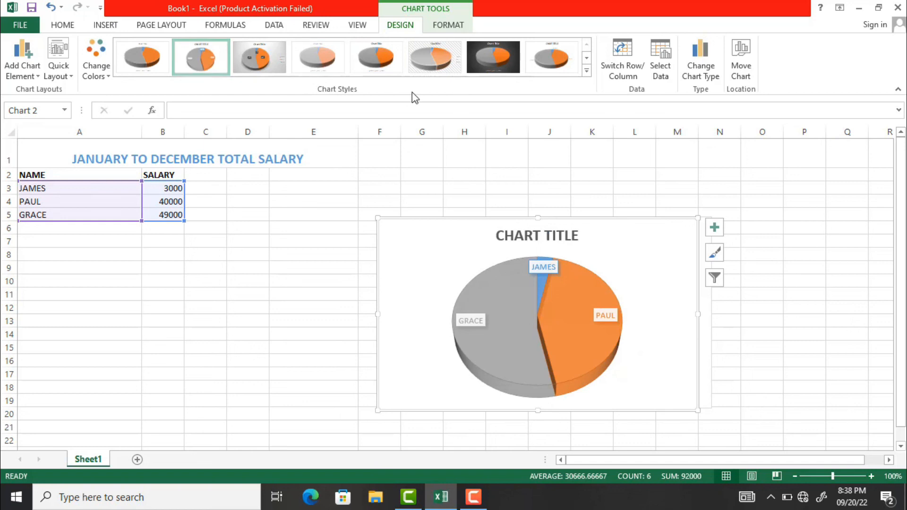
# Step: Save the workbook to the Desktop as an Excel Workbook named GUIDE 1
pyautogui.click(32, 8)
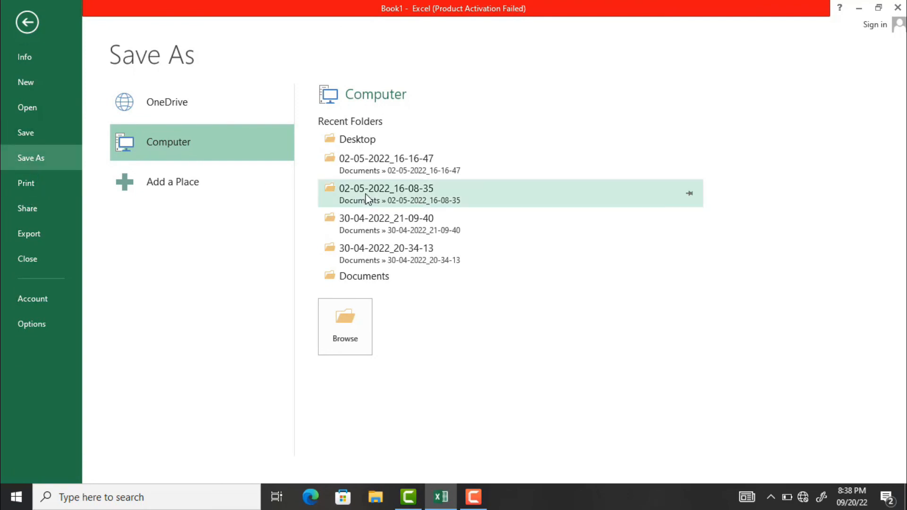
pyautogui.click(353, 315)
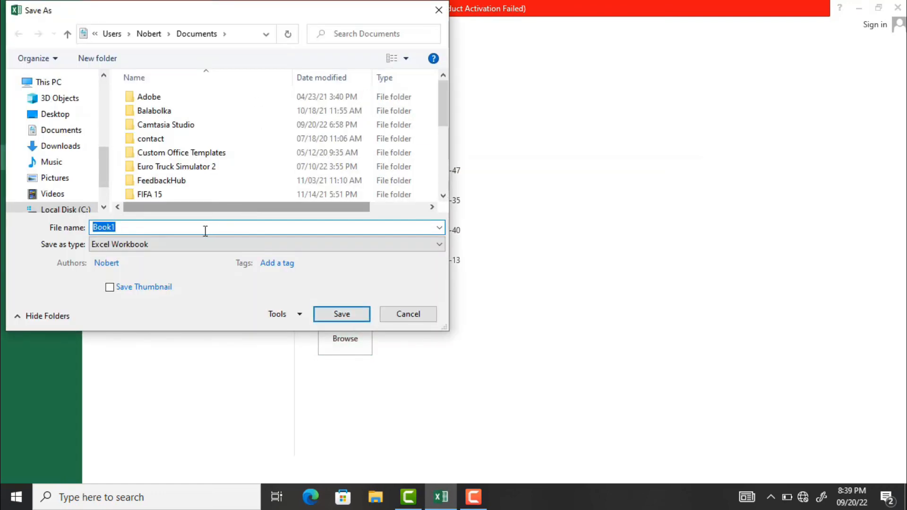
pyautogui.press('BackSpace')
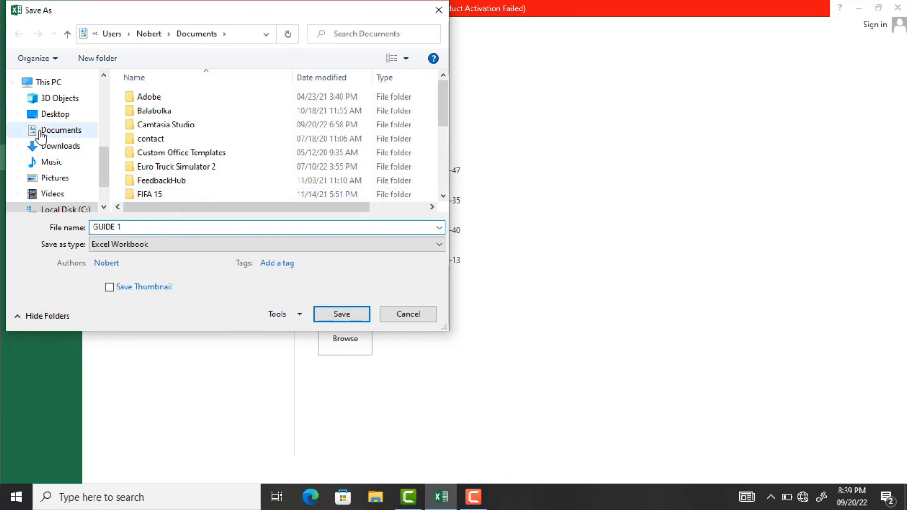
pyautogui.click(74, 116)
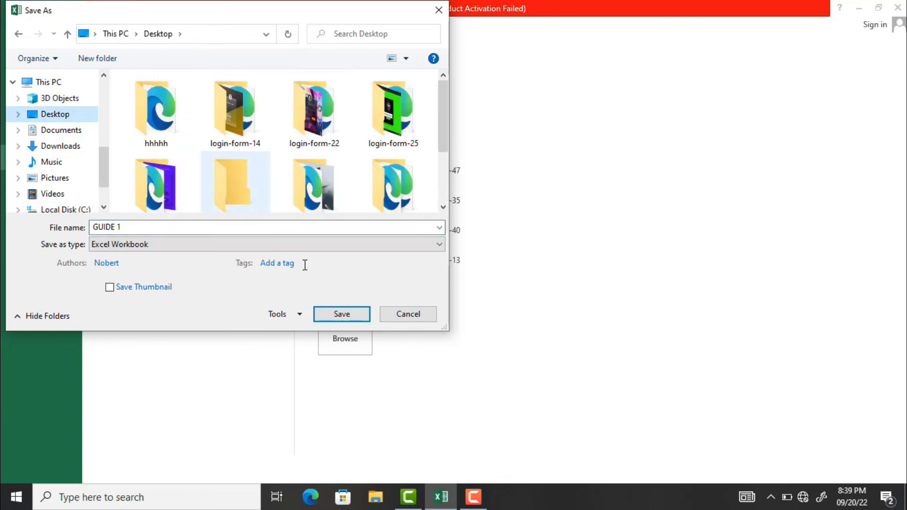
pyautogui.click(343, 317)
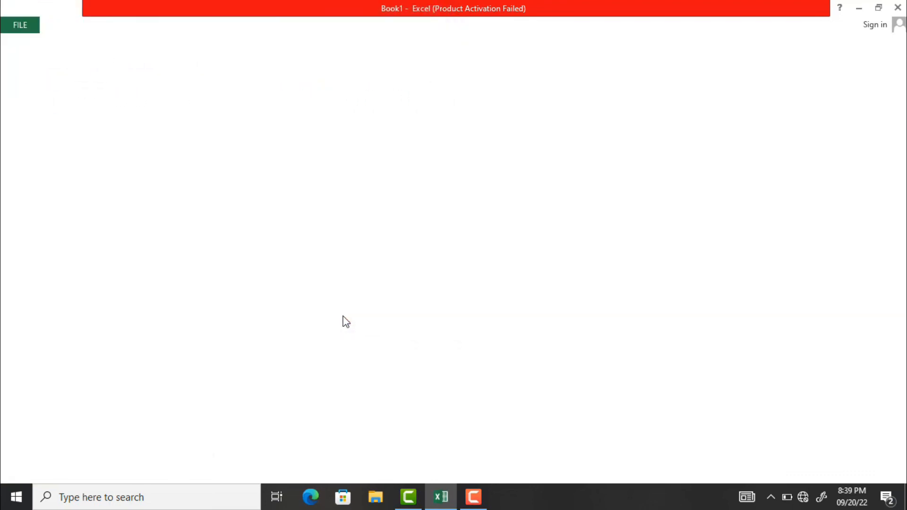